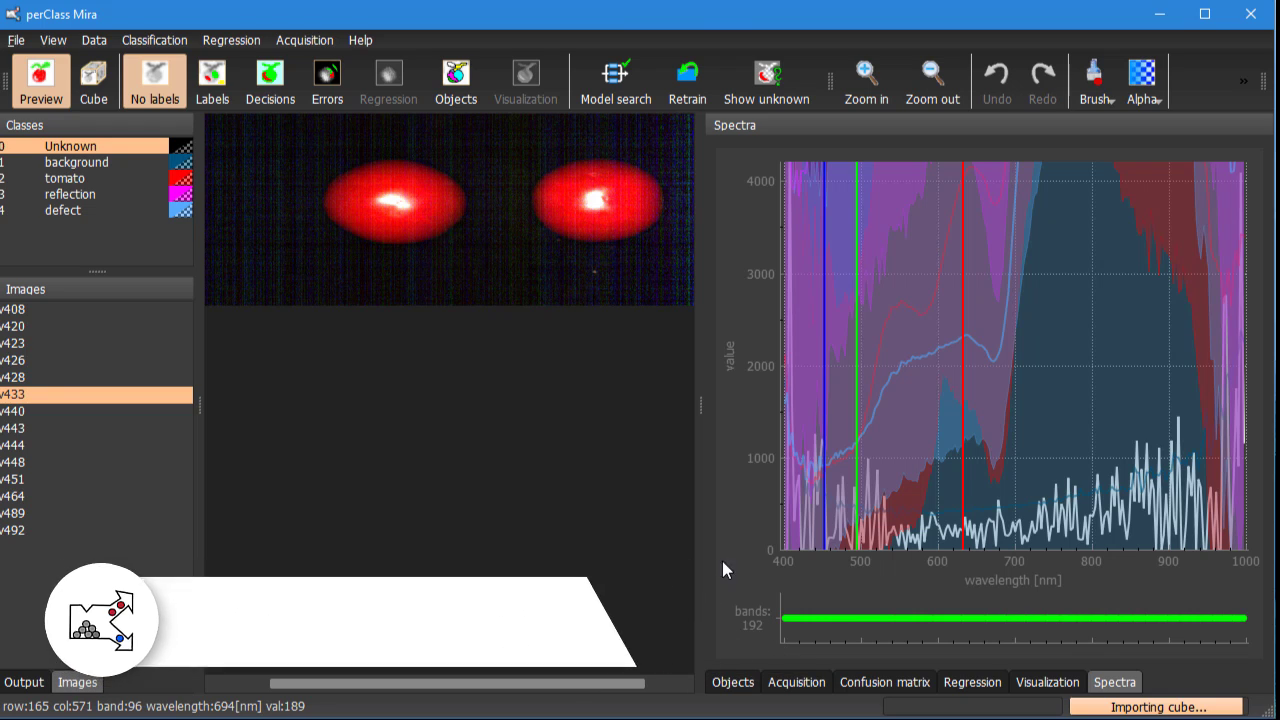
# Step: Browse tomato scans v428, v426, v423, v420 and v408, then return to v420 and v423
pyautogui.click(46, 377)
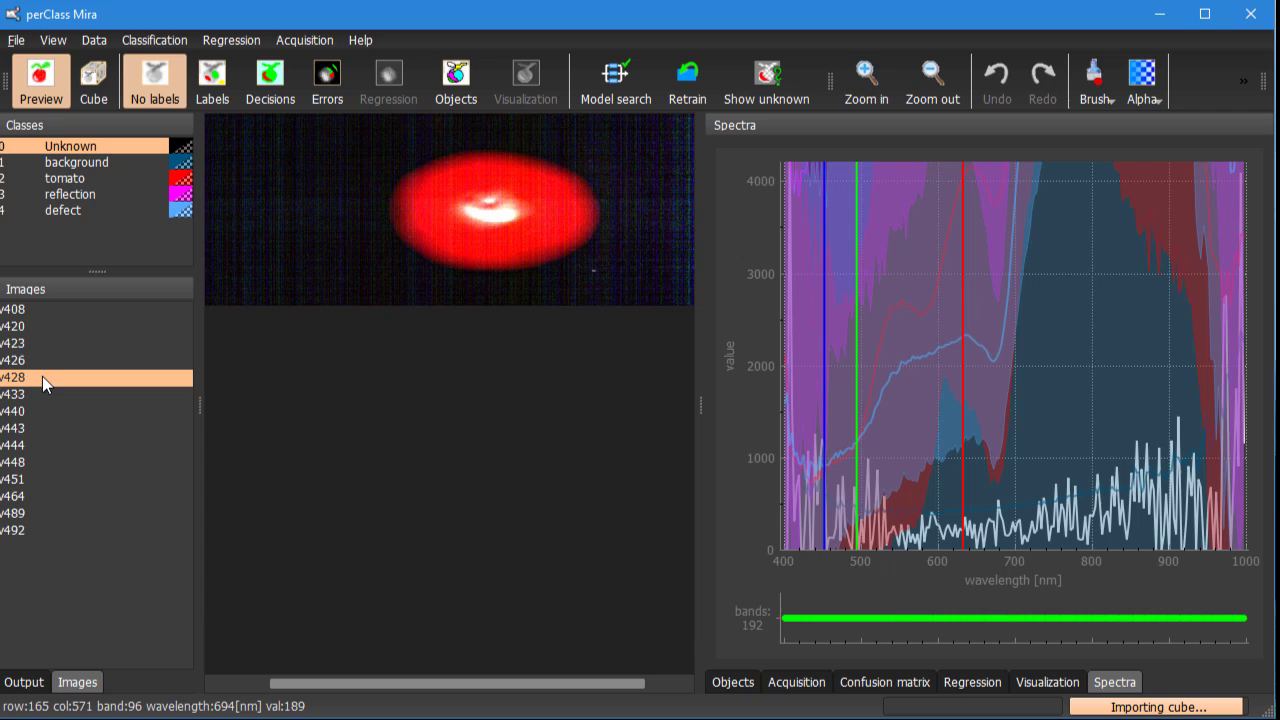
pyautogui.click(40, 361)
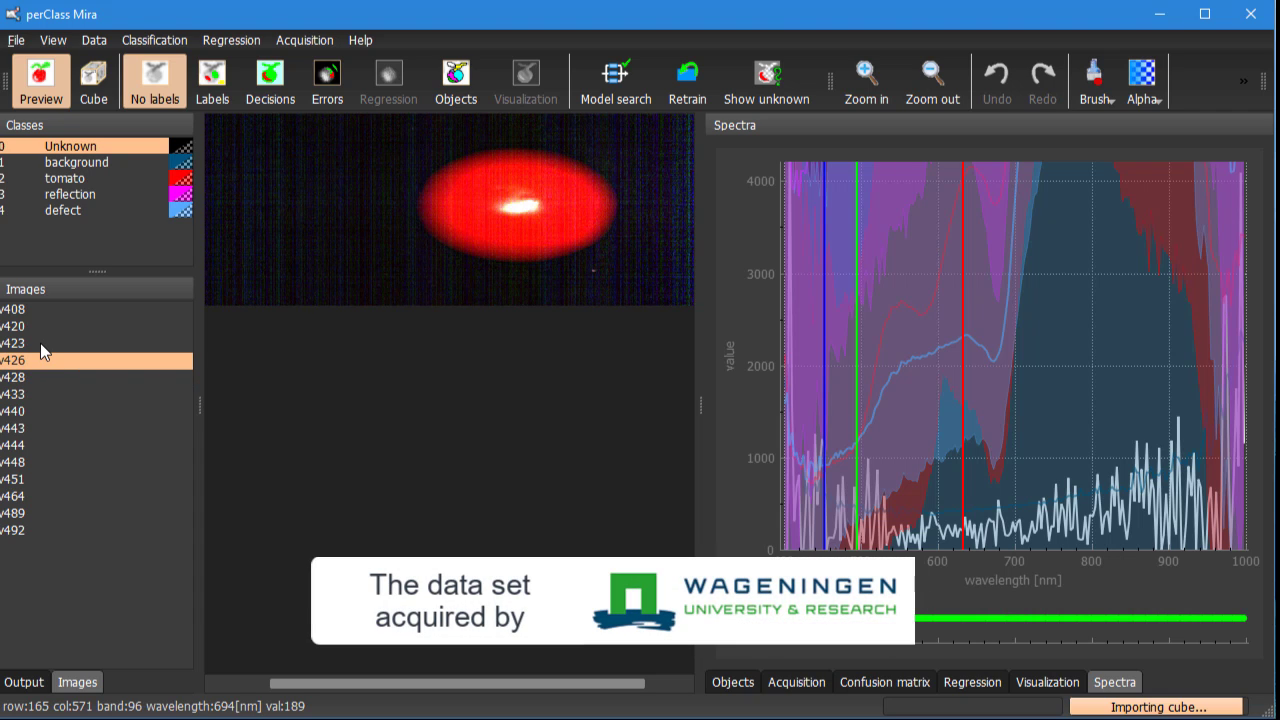
pyautogui.click(41, 345)
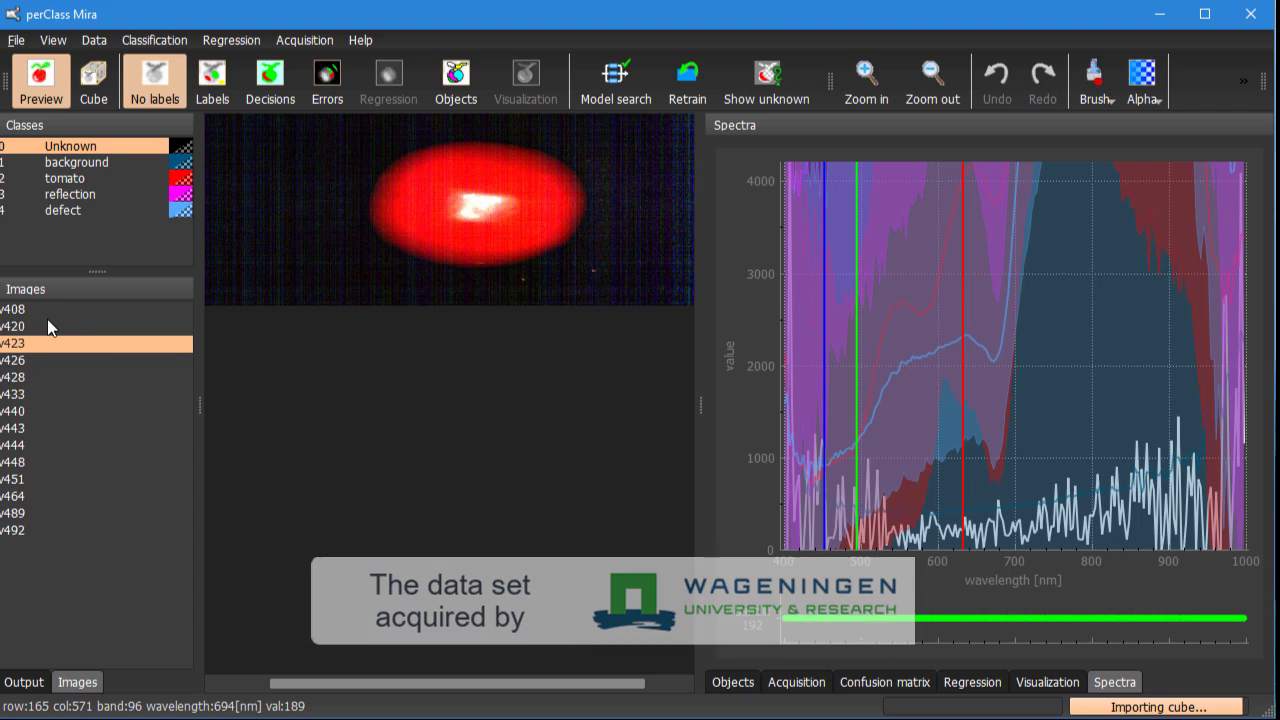
pyautogui.click(47, 320)
pyautogui.click(44, 309)
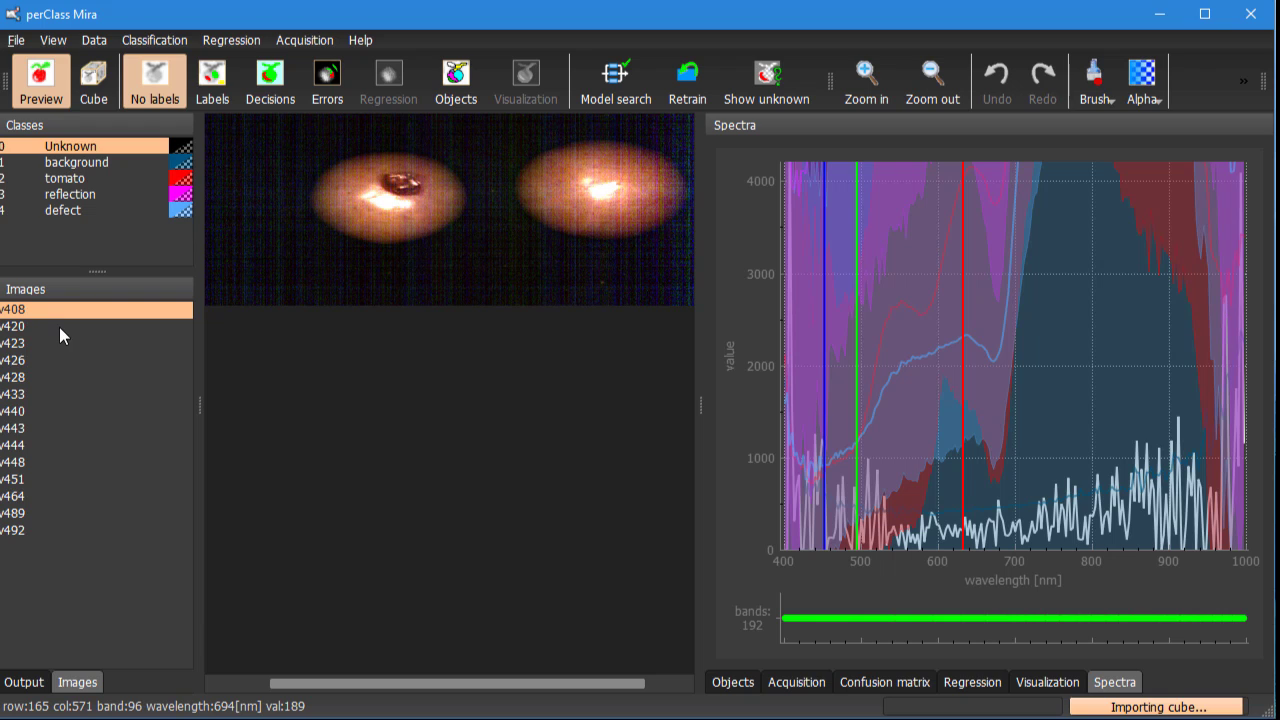
pyautogui.click(53, 326)
pyautogui.click(58, 344)
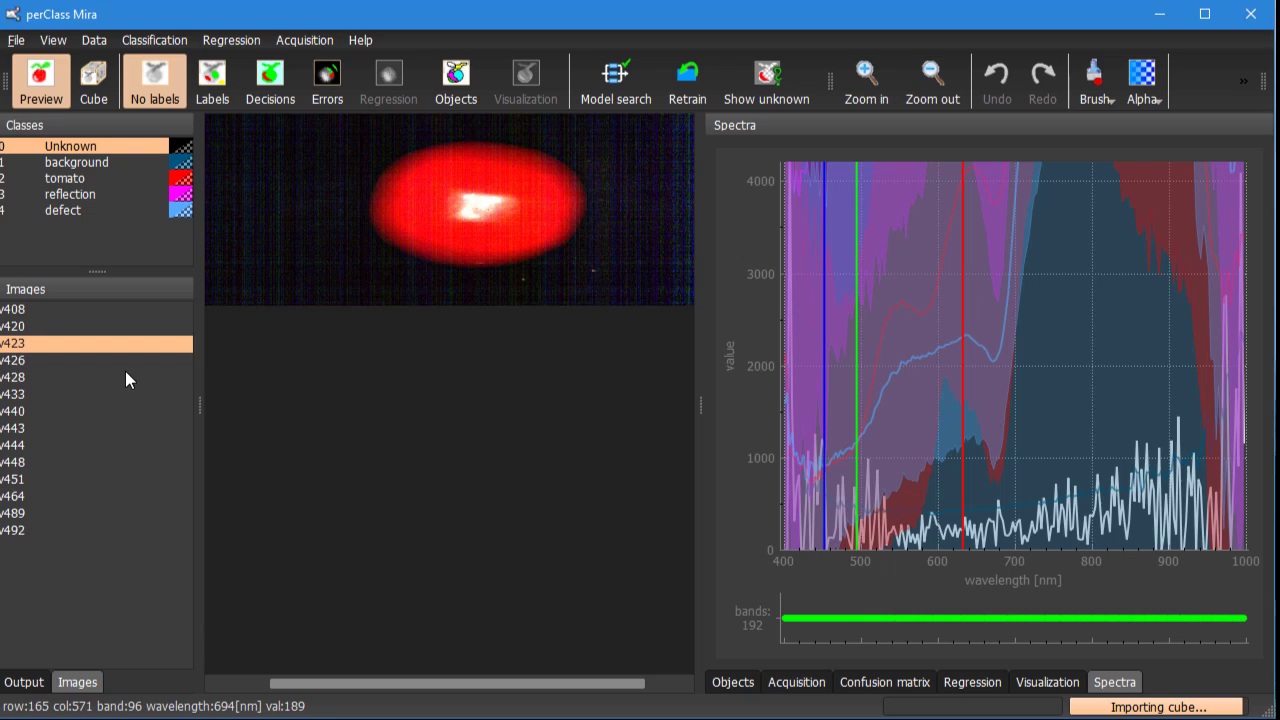
# Step: Switch to the tomato_groundtruth.xlsx sheet to check the file_VIS and brix columns
pyautogui.hotkey('alt', 'Tab')
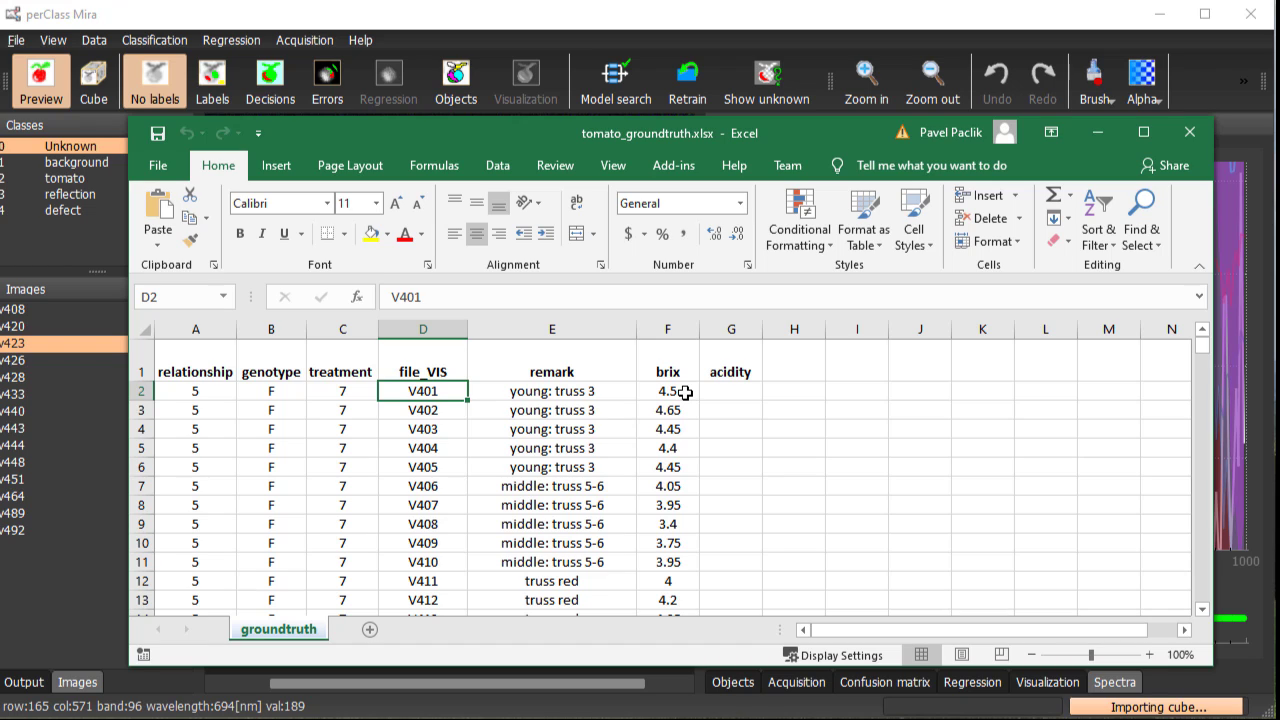
# Step: Back in perClass Mira, view the two-tomato scan v433
pyautogui.hotkey('alt', 'Tab')
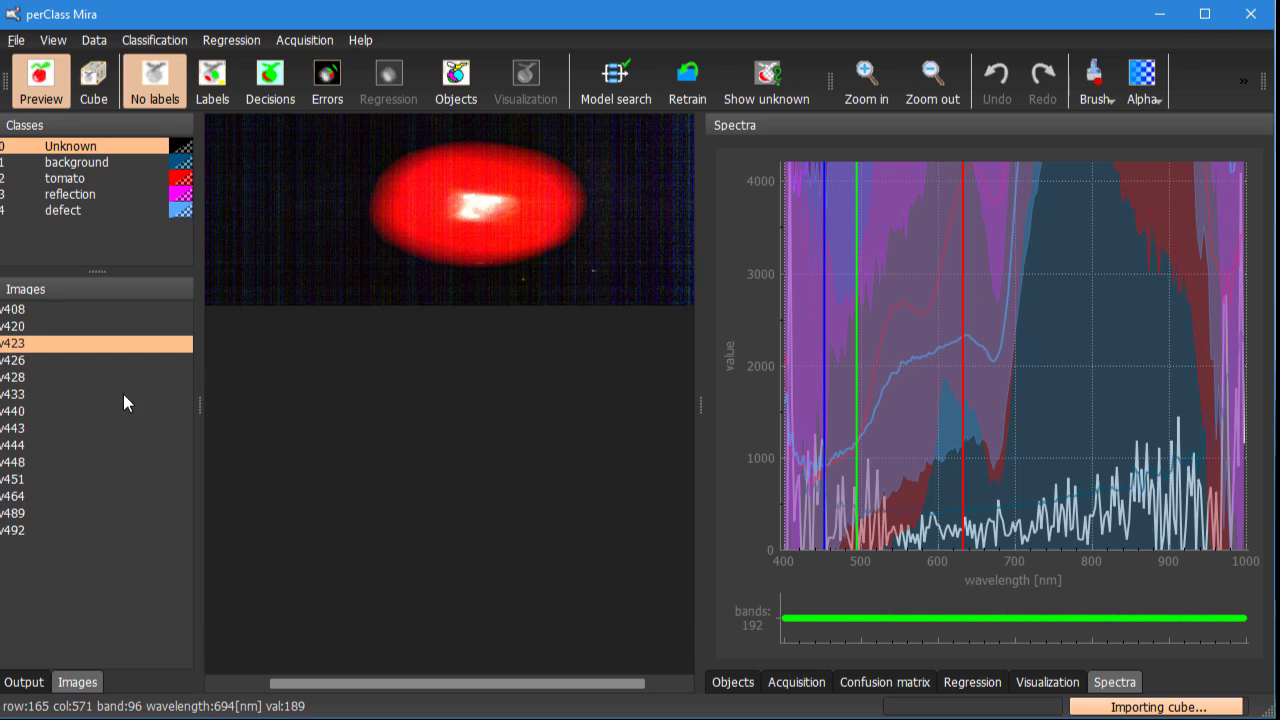
pyautogui.click(96, 394)
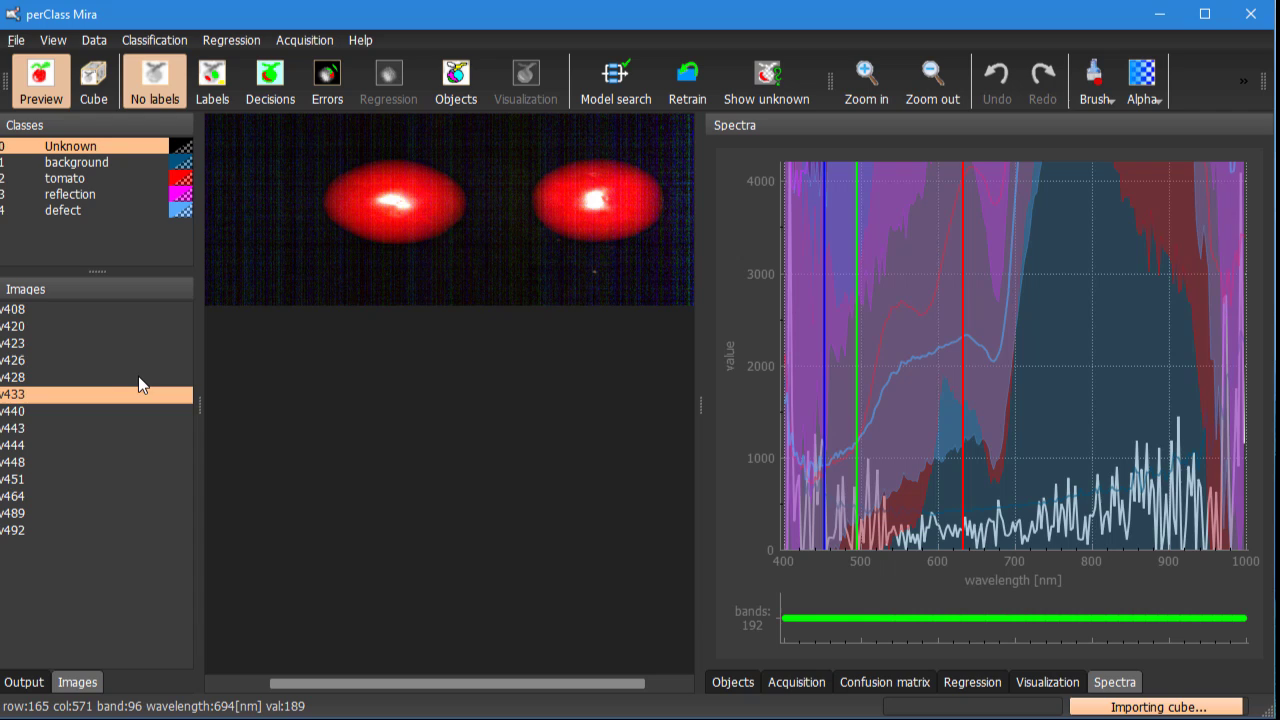
# Step: Show the painted labels and compare scans v420 and v408
pyautogui.click(122, 322)
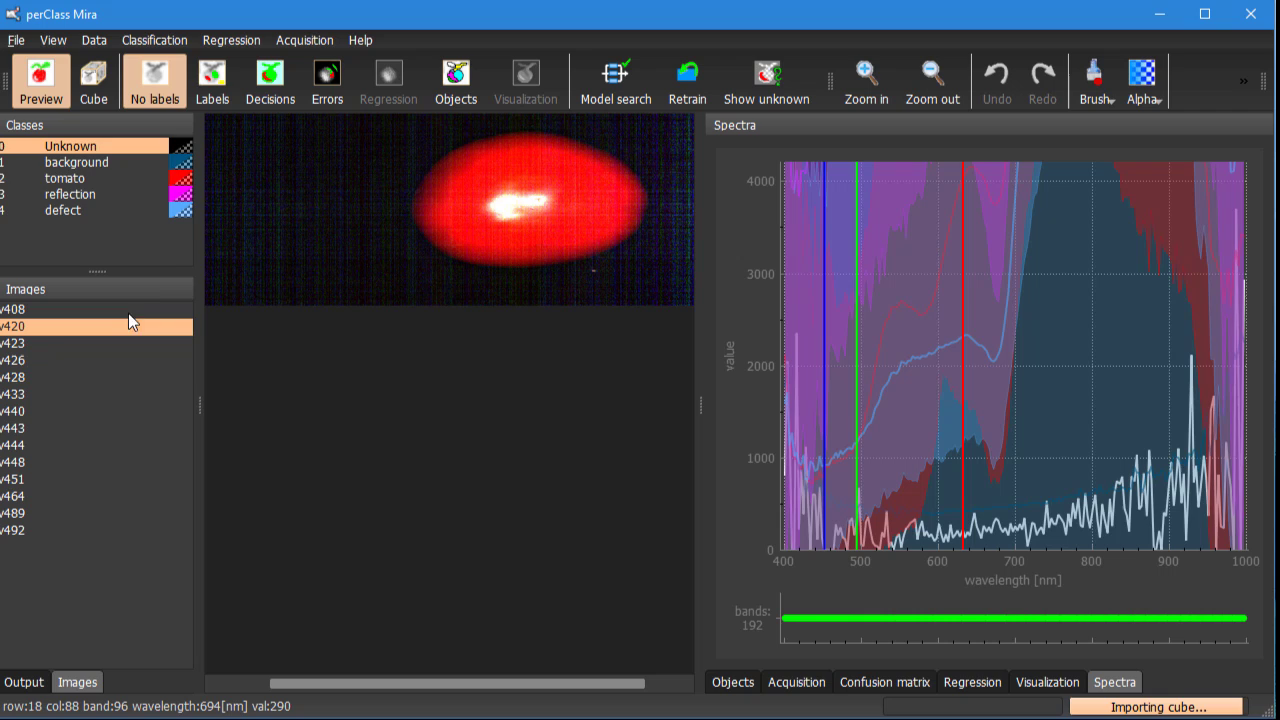
pyautogui.click(211, 96)
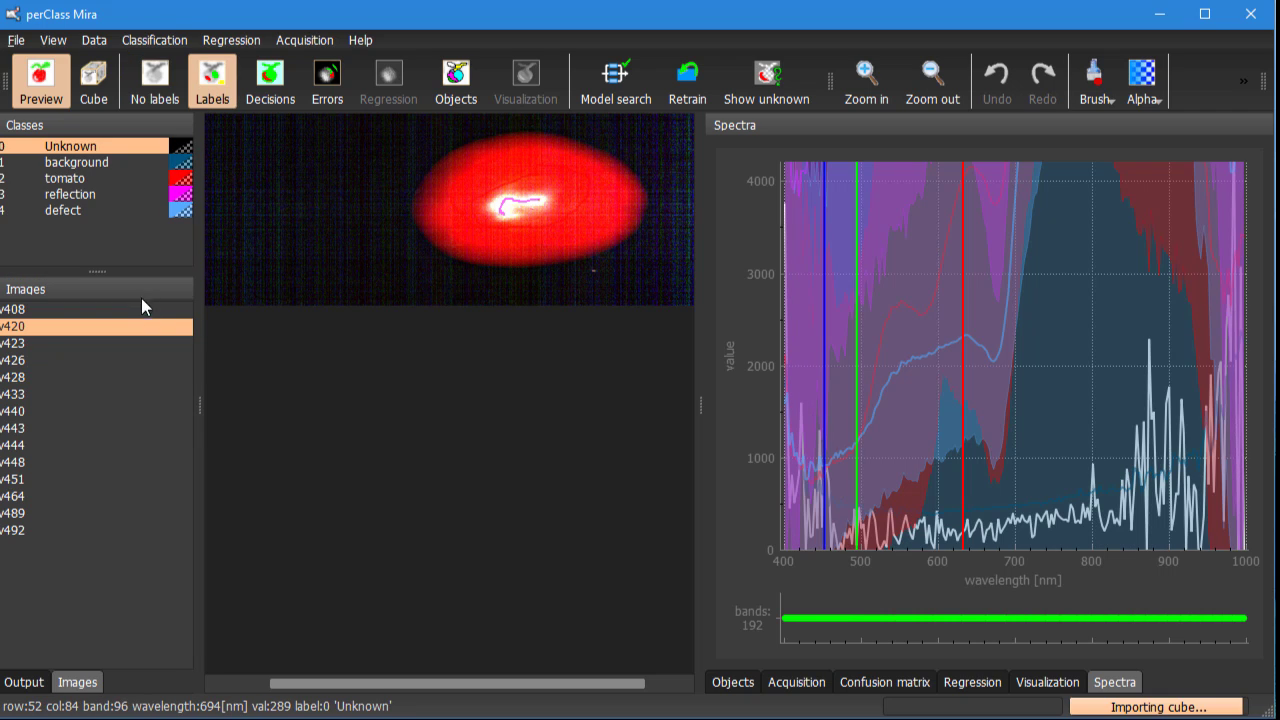
pyautogui.click(141, 310)
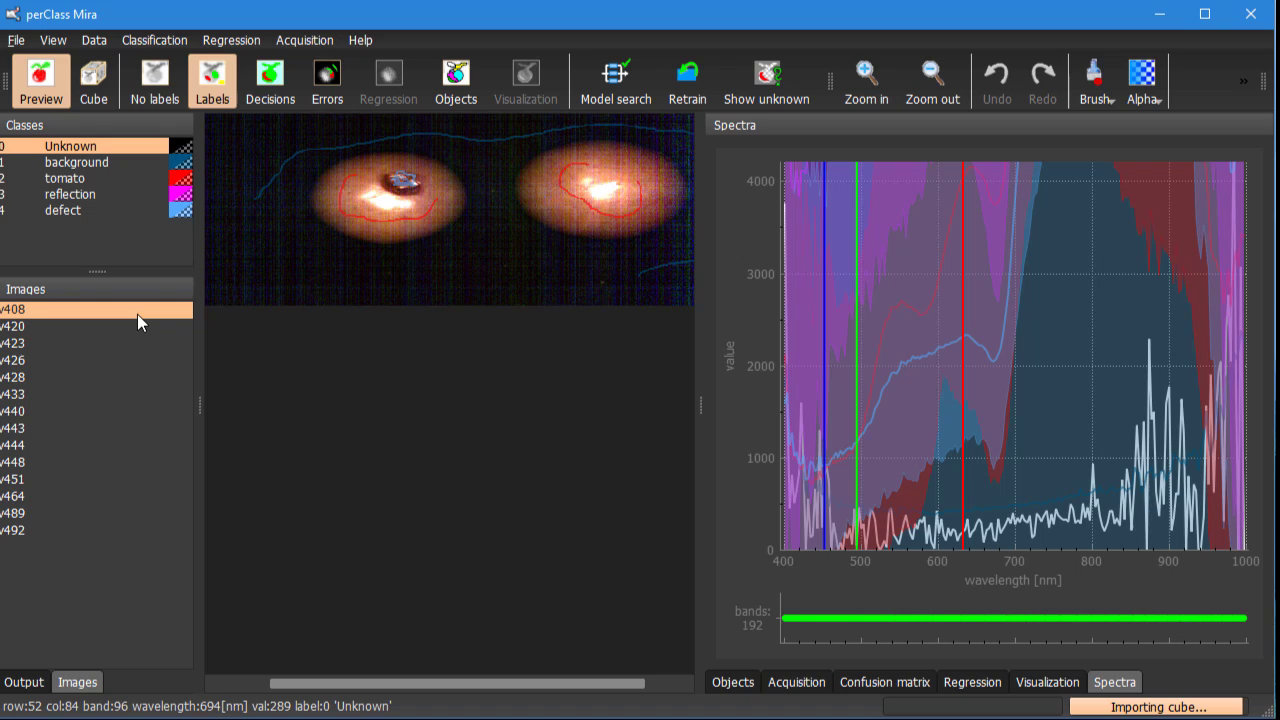
pyautogui.click(118, 327)
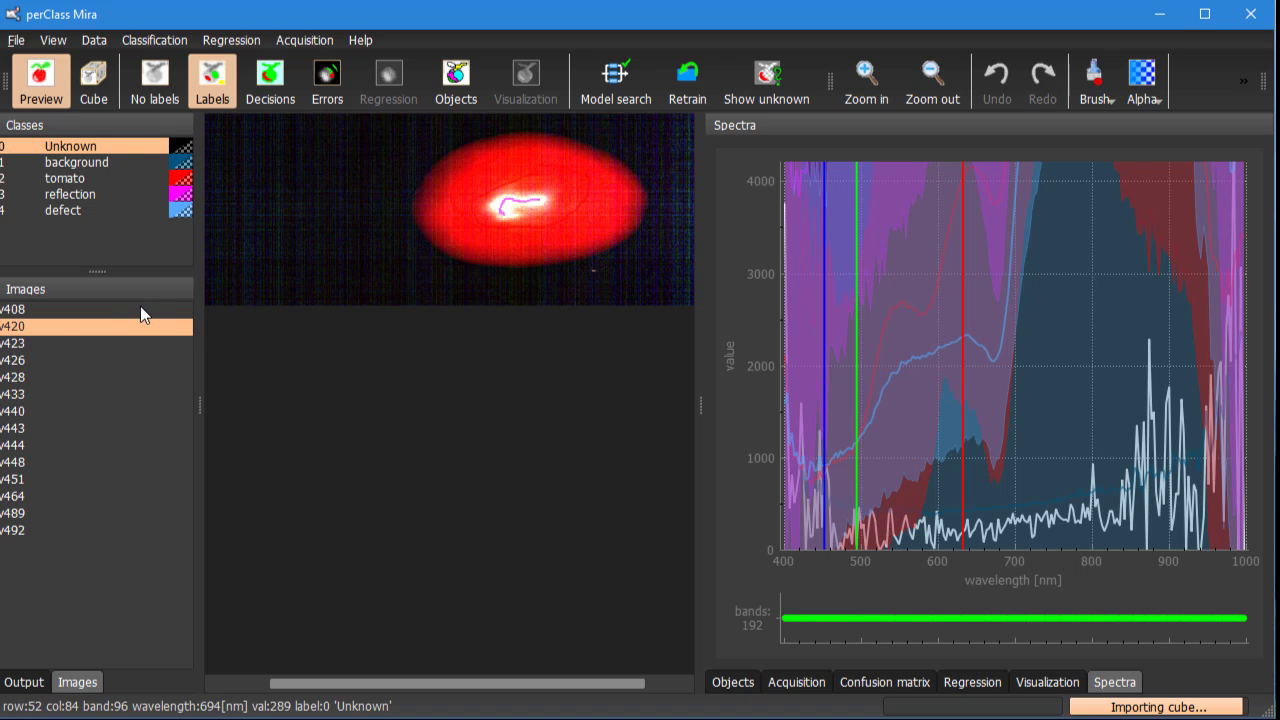
pyautogui.click(141, 309)
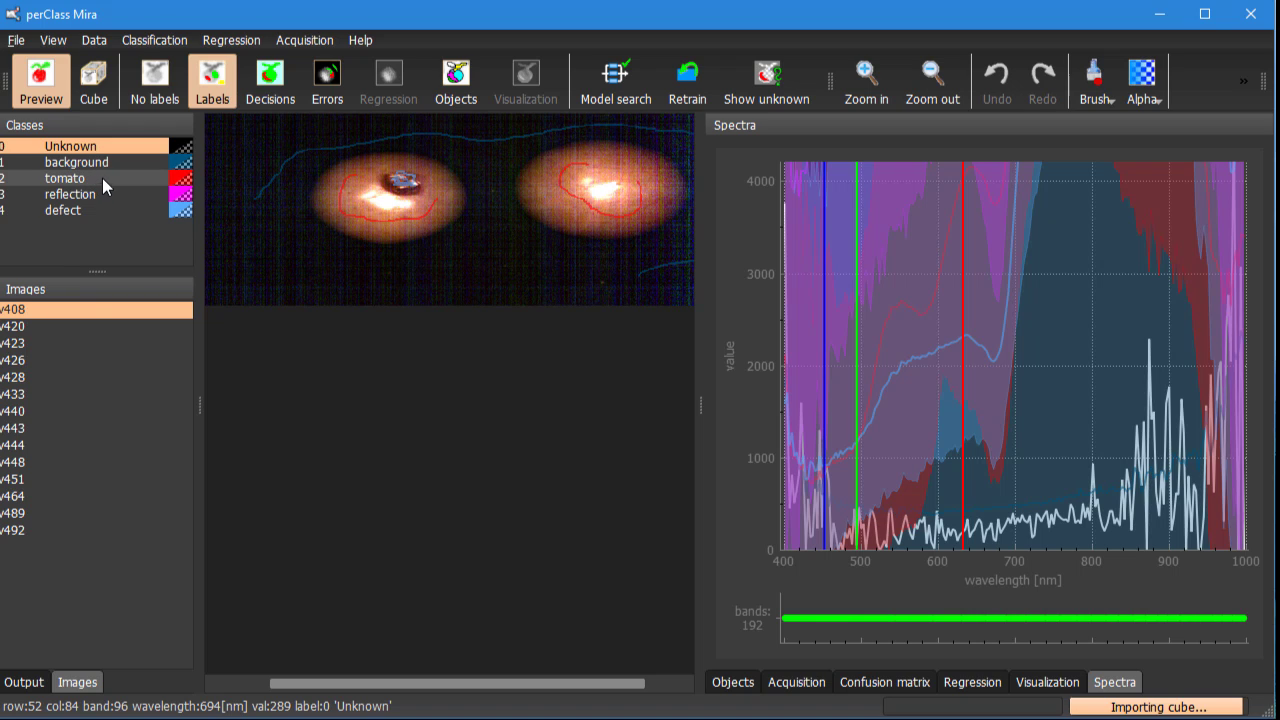
# Step: On scan v420, paint the reflection label along the bright highlight, then view v423 and v408
pyautogui.click(85, 328)
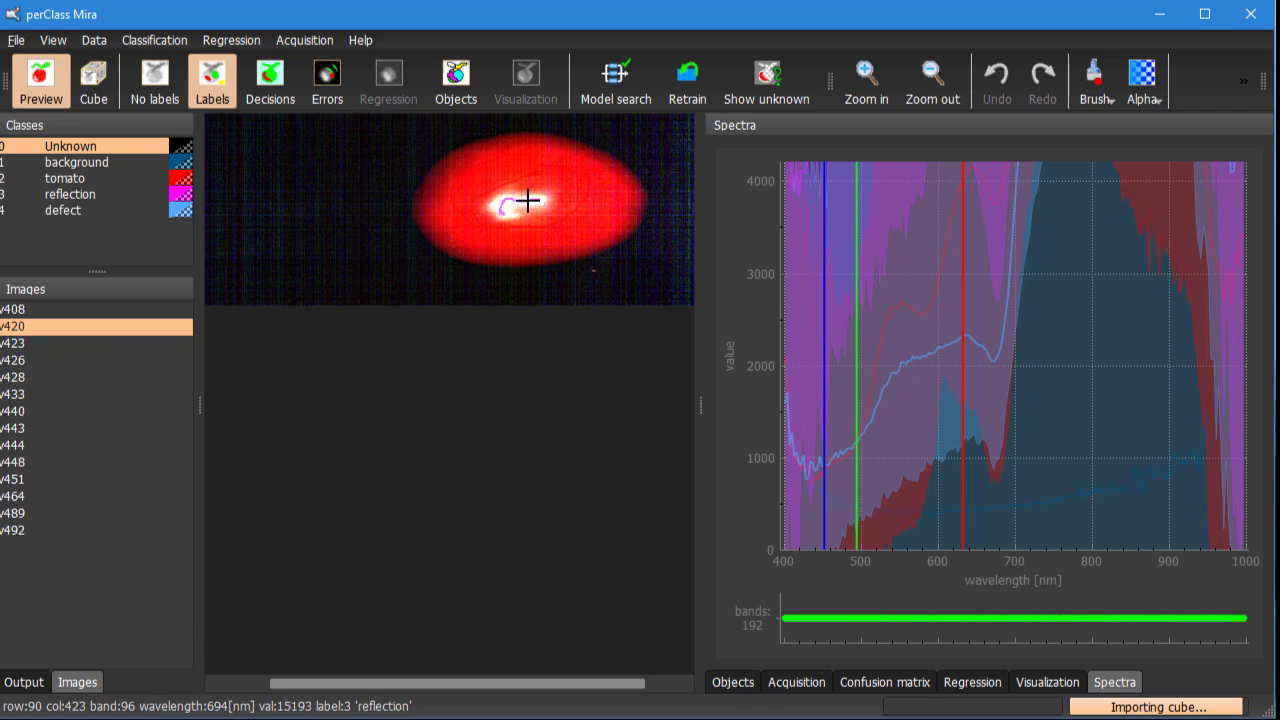
pyautogui.moveTo(527, 201); pyautogui.dragTo(497, 206)
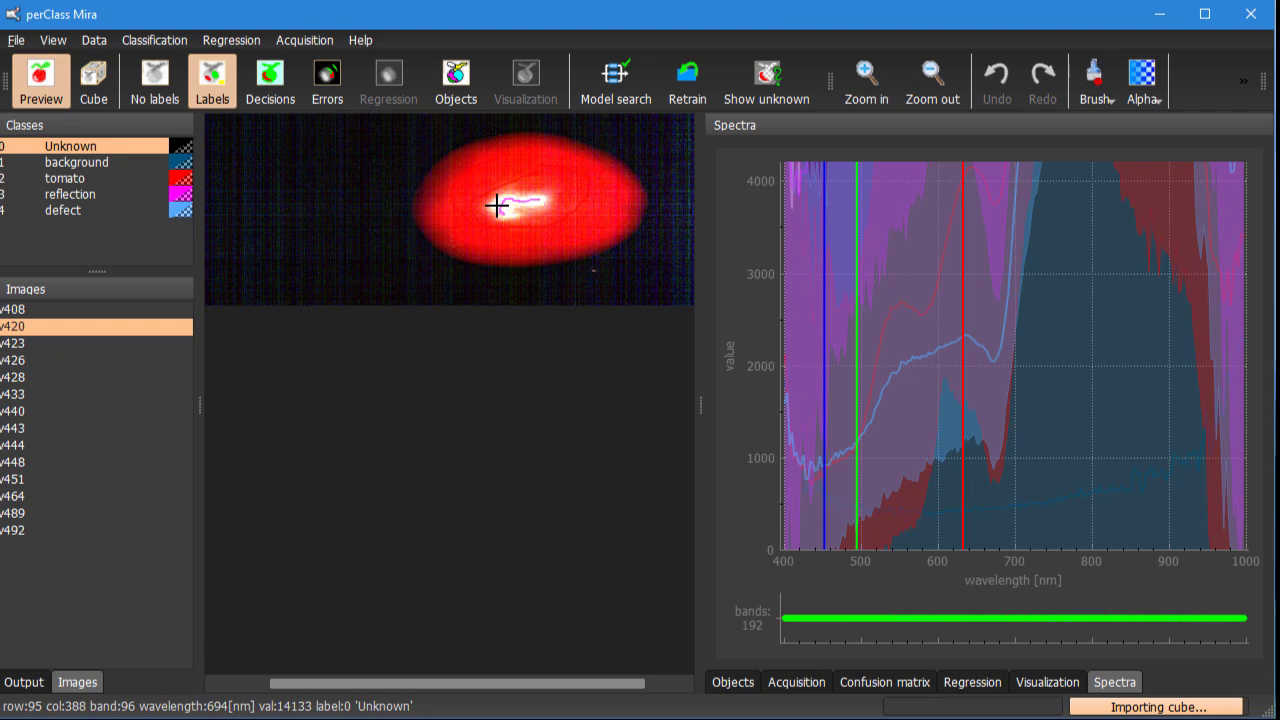
pyautogui.click(116, 343)
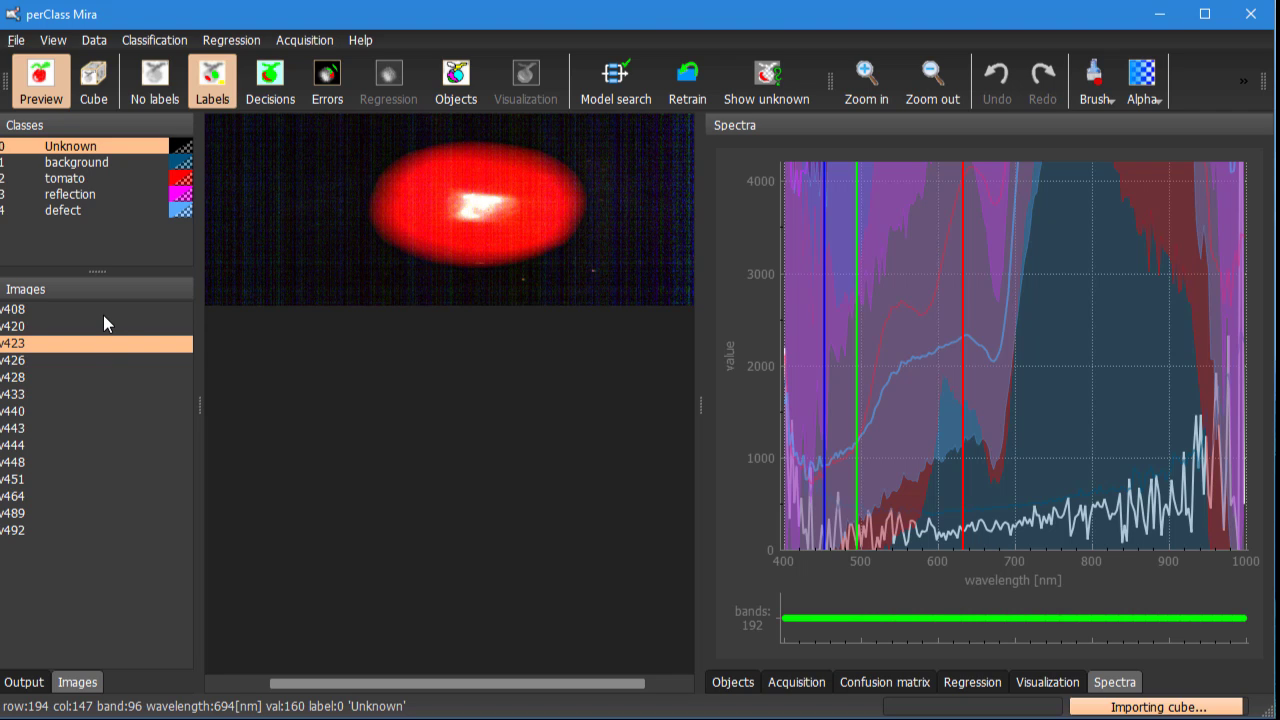
pyautogui.click(103, 313)
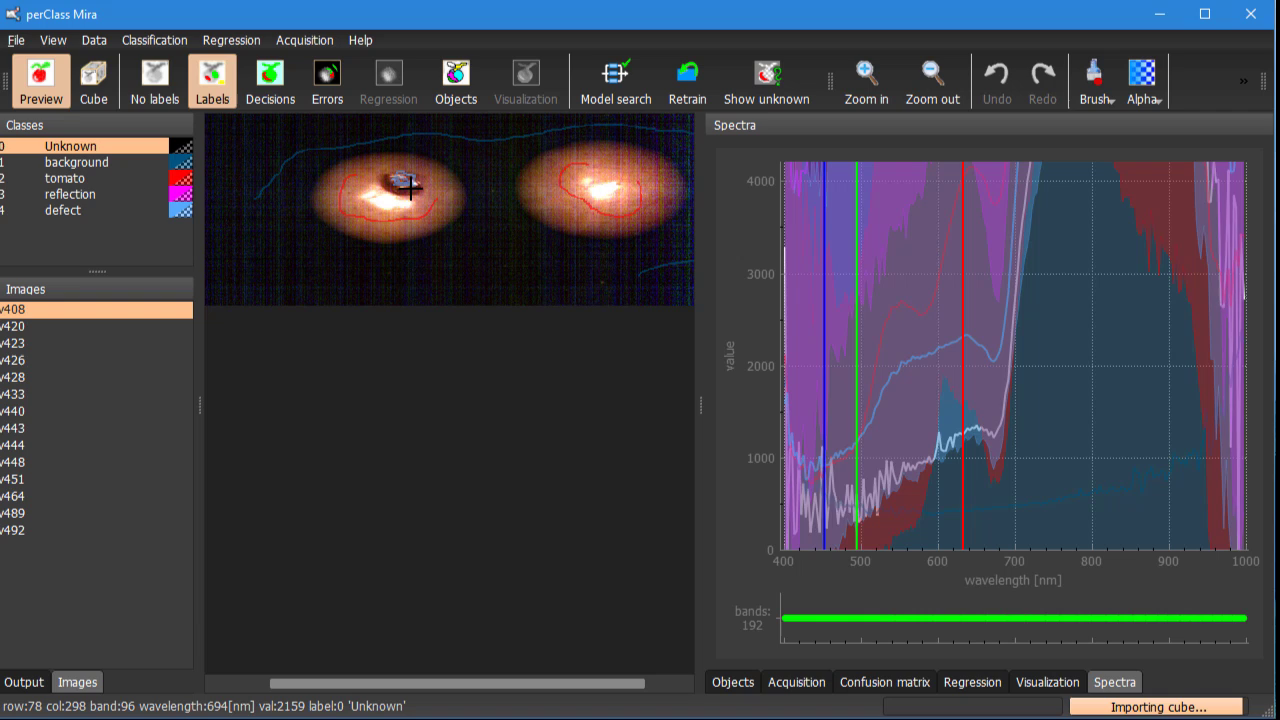
# Step: Show the classifier decisions and recolour the reflection class light yellow (#ffff7f)
pyautogui.click(275, 97)
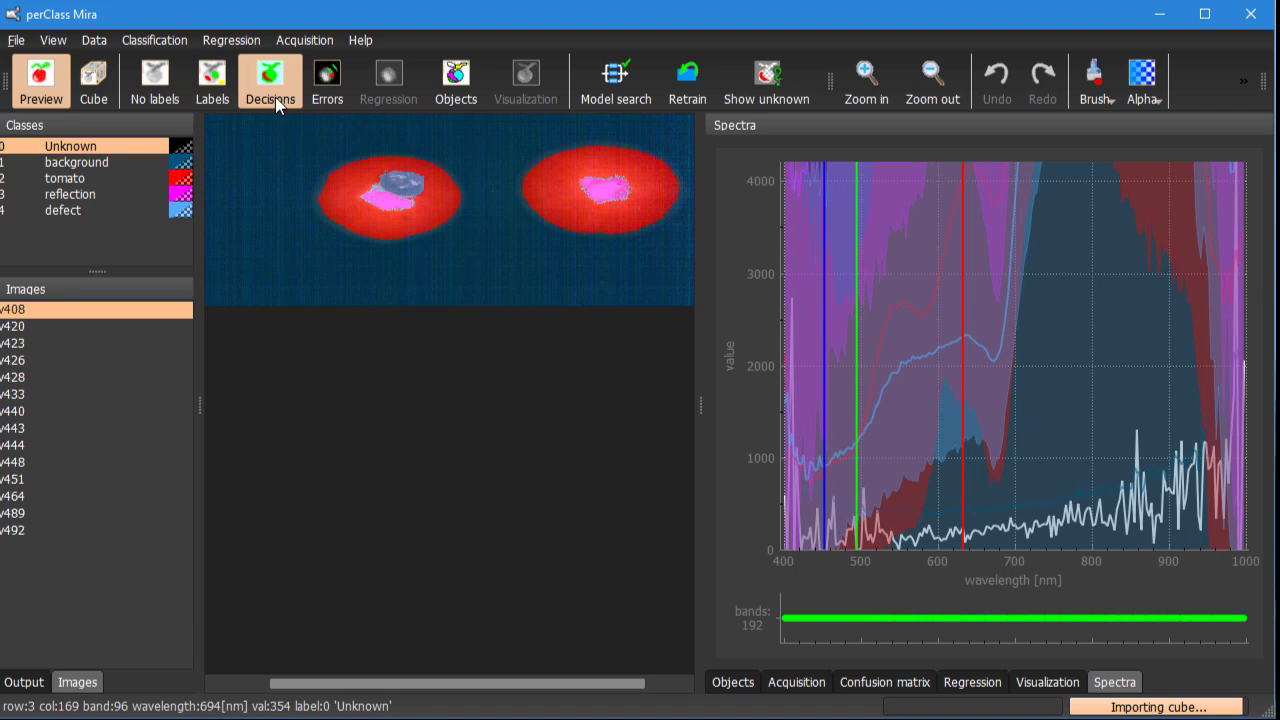
pyautogui.click(176, 196)
pyautogui.click(582, 282)
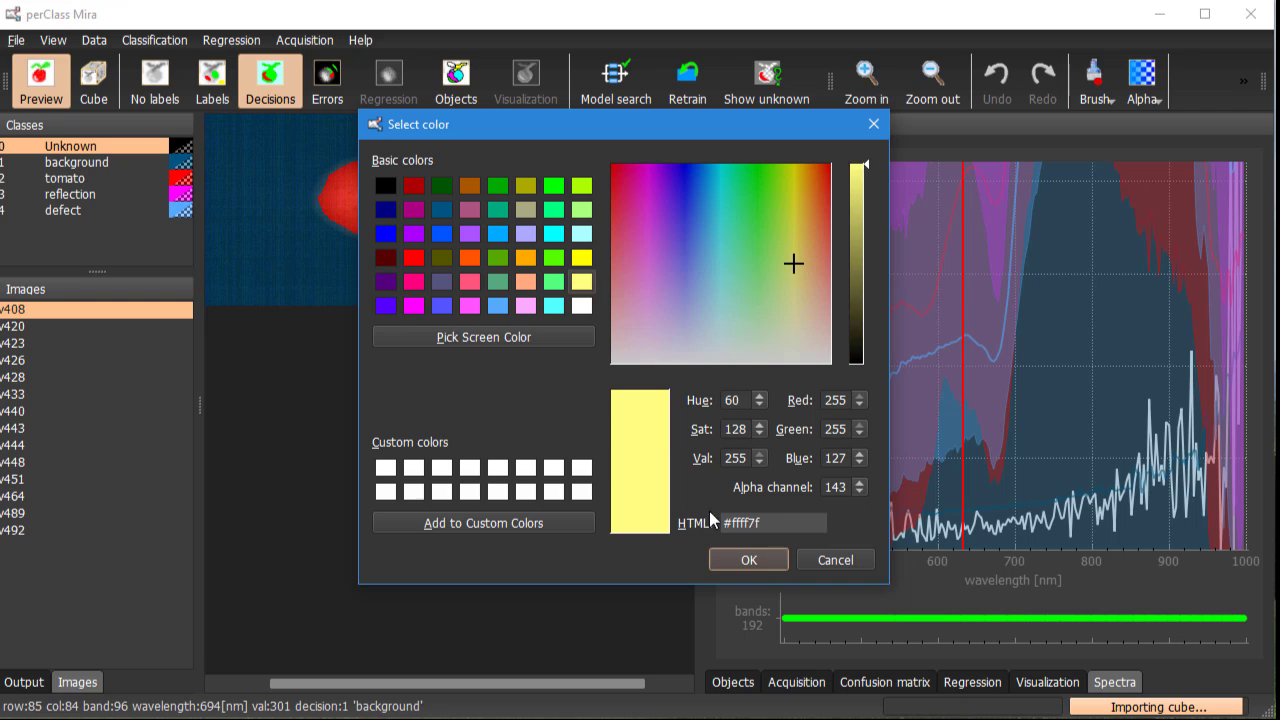
pyautogui.click(724, 560)
# Step: Check the decisions on scans v423, v426, v428 and v433
pyautogui.click(88, 340)
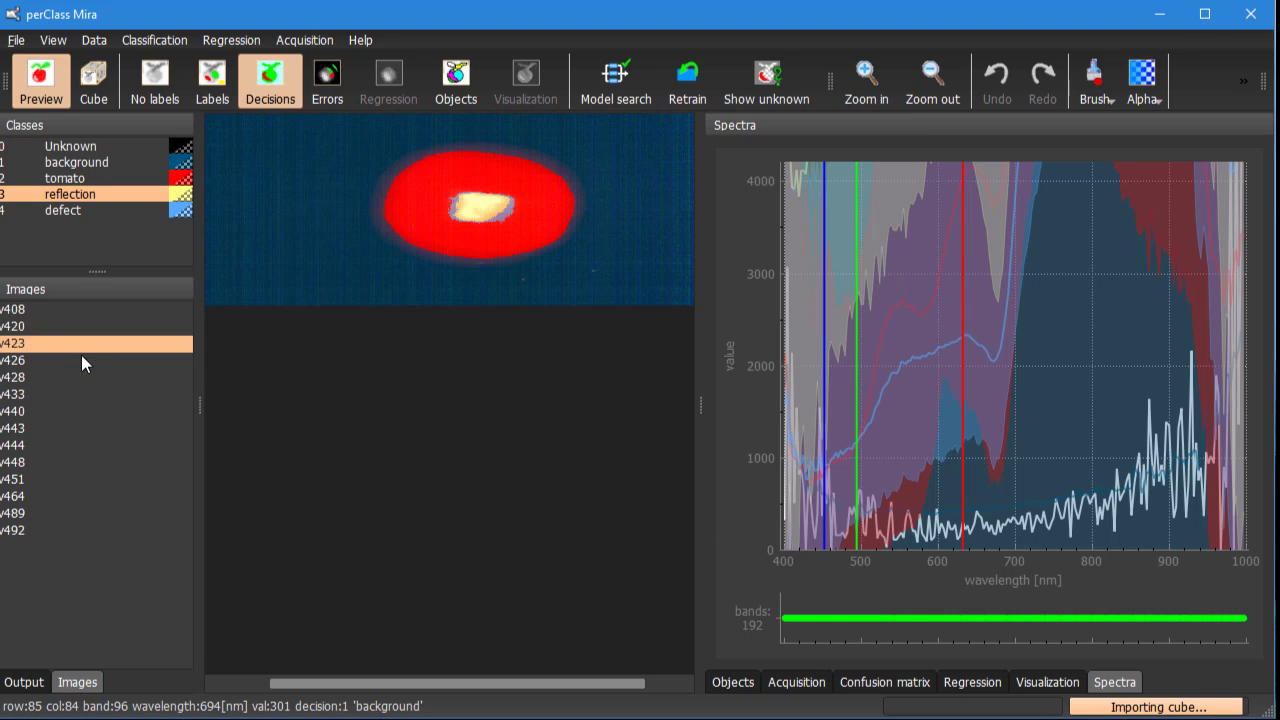
pyautogui.click(73, 361)
pyautogui.click(63, 377)
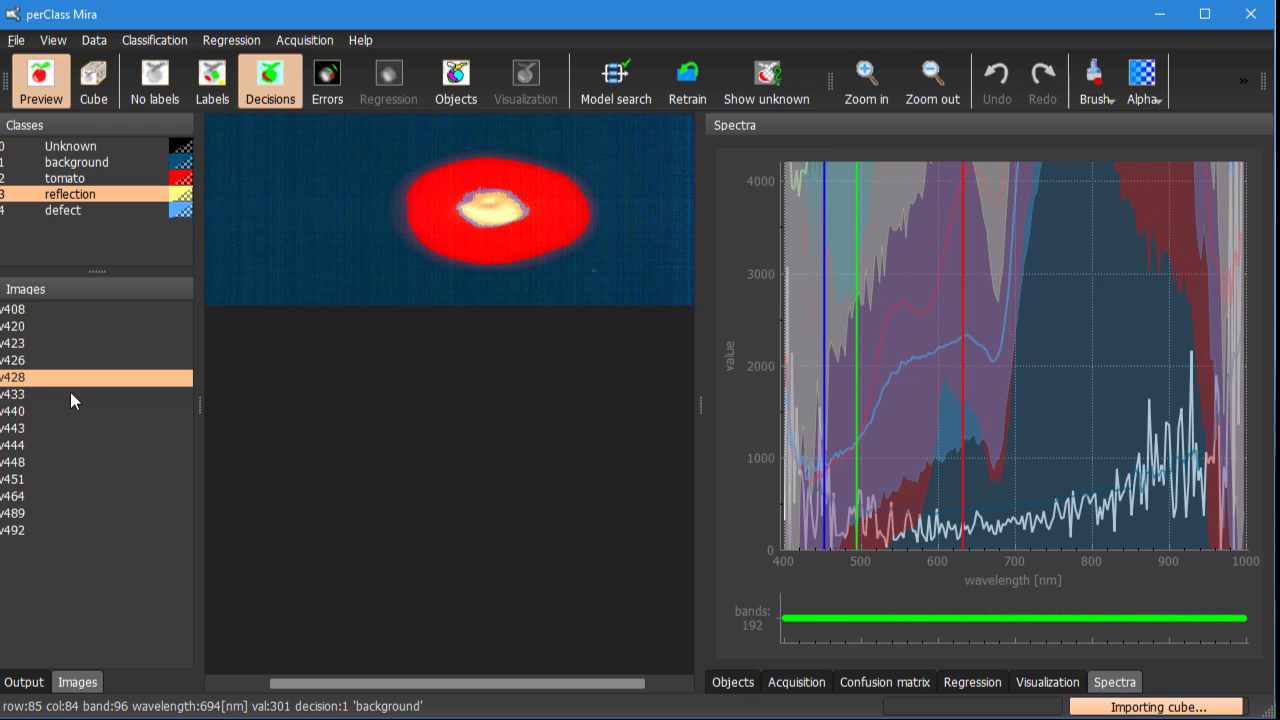
pyautogui.click(70, 395)
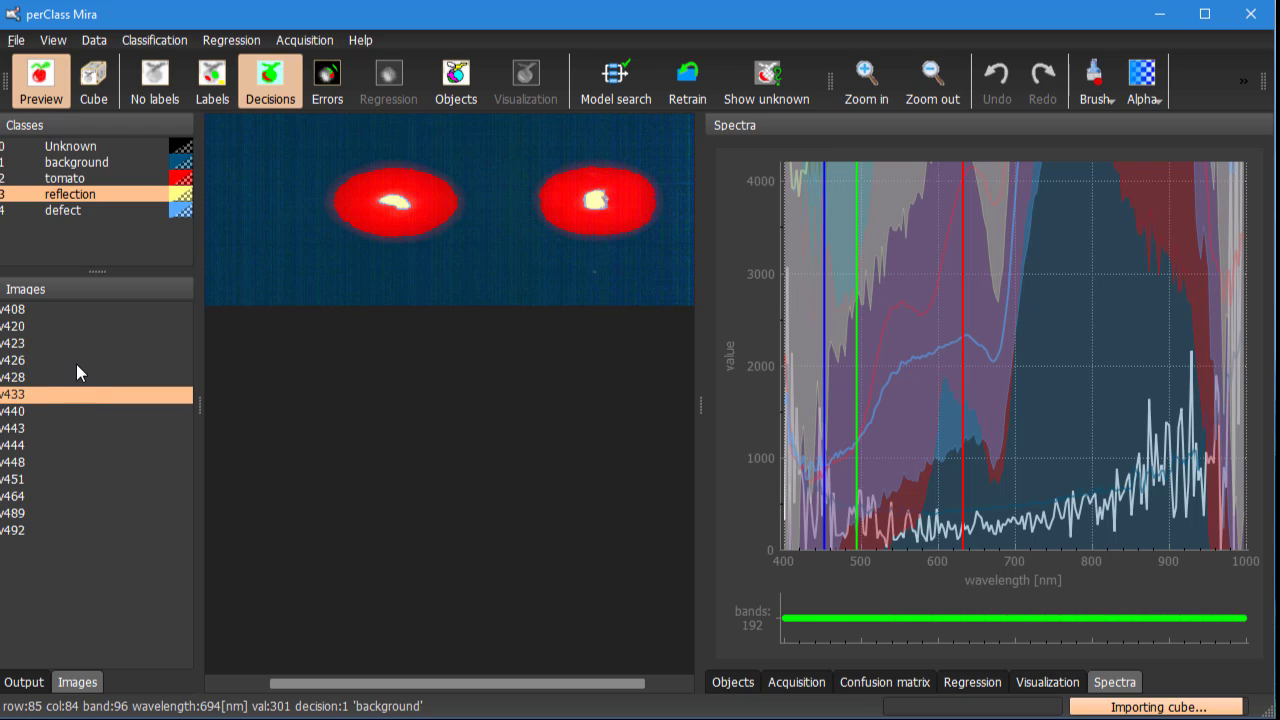
# Step: Mark the tomato class as the foreground class
pyautogui.click(73, 180)
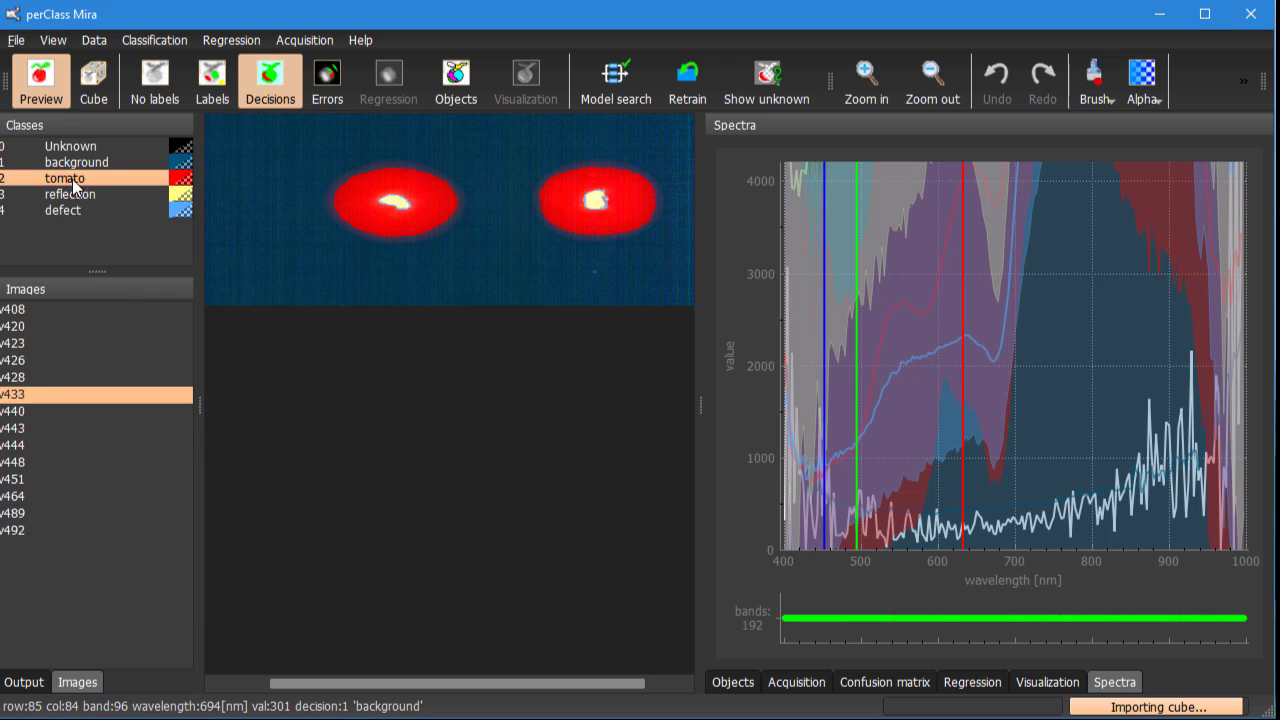
pyautogui.rightClick(93, 179)
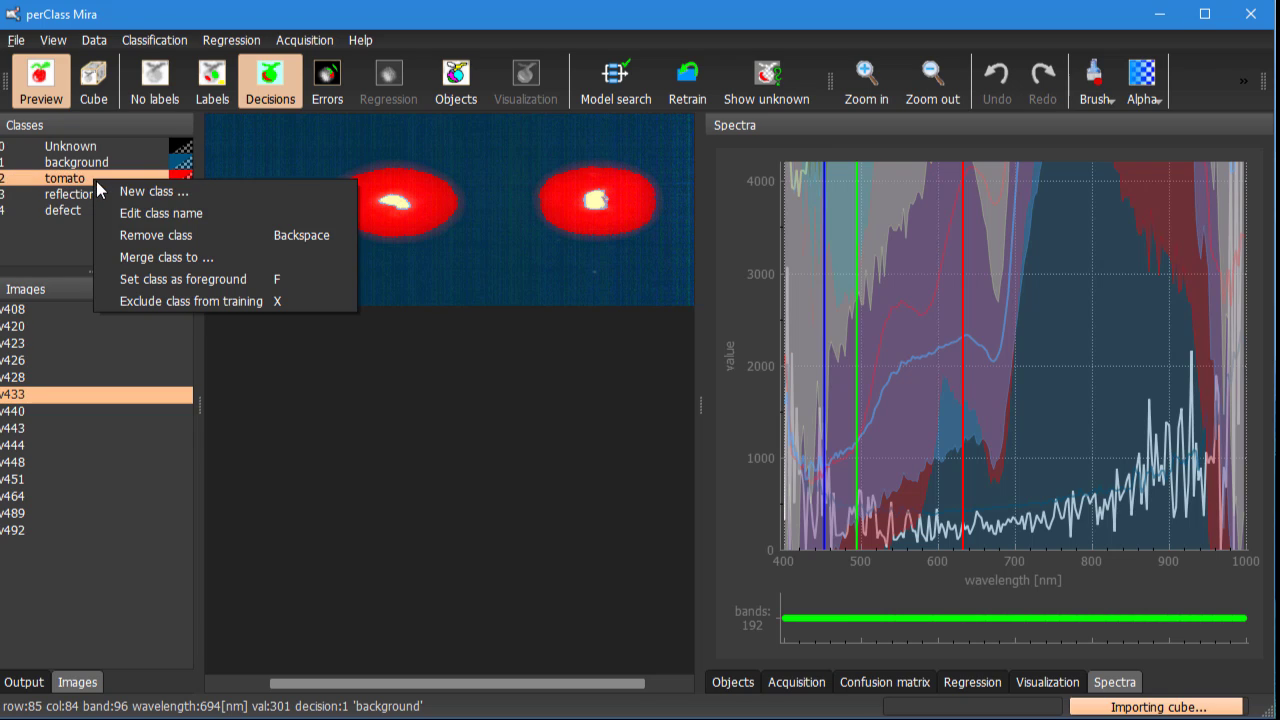
pyautogui.click(140, 279)
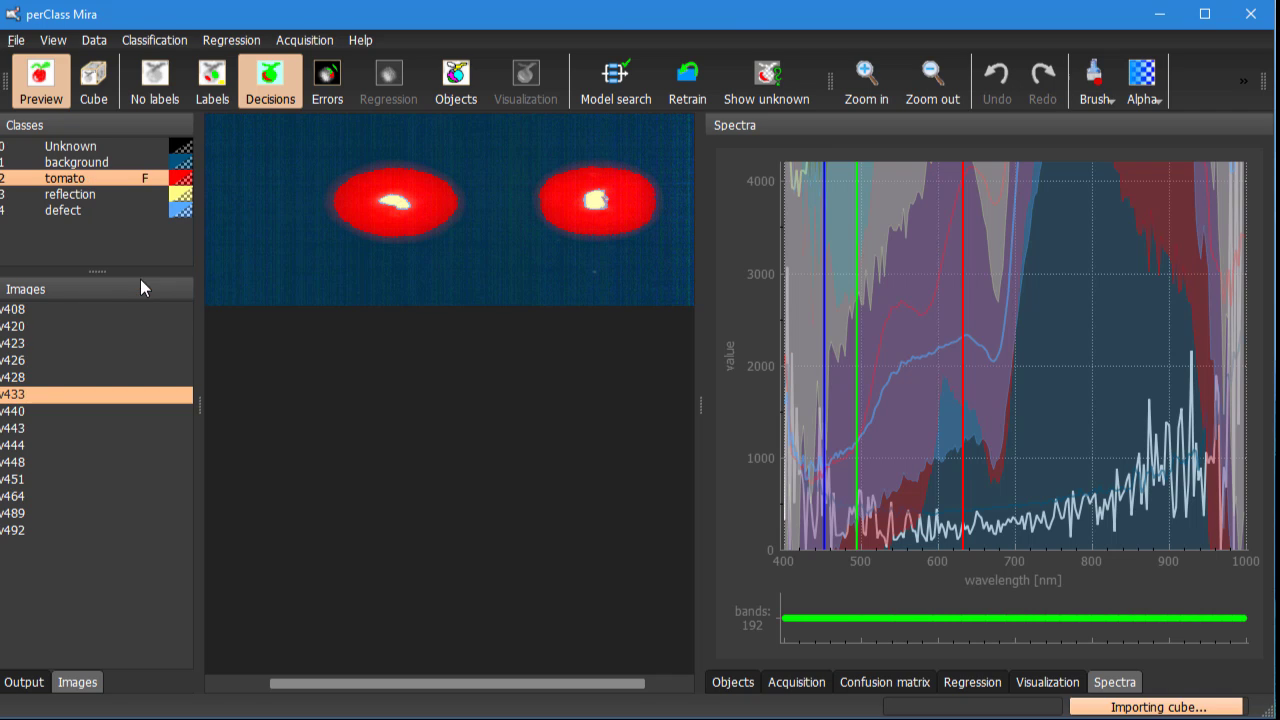
# Step: Toggle the Objects view, then show per-pixel decisions on scan v408
pyautogui.click(456, 80)
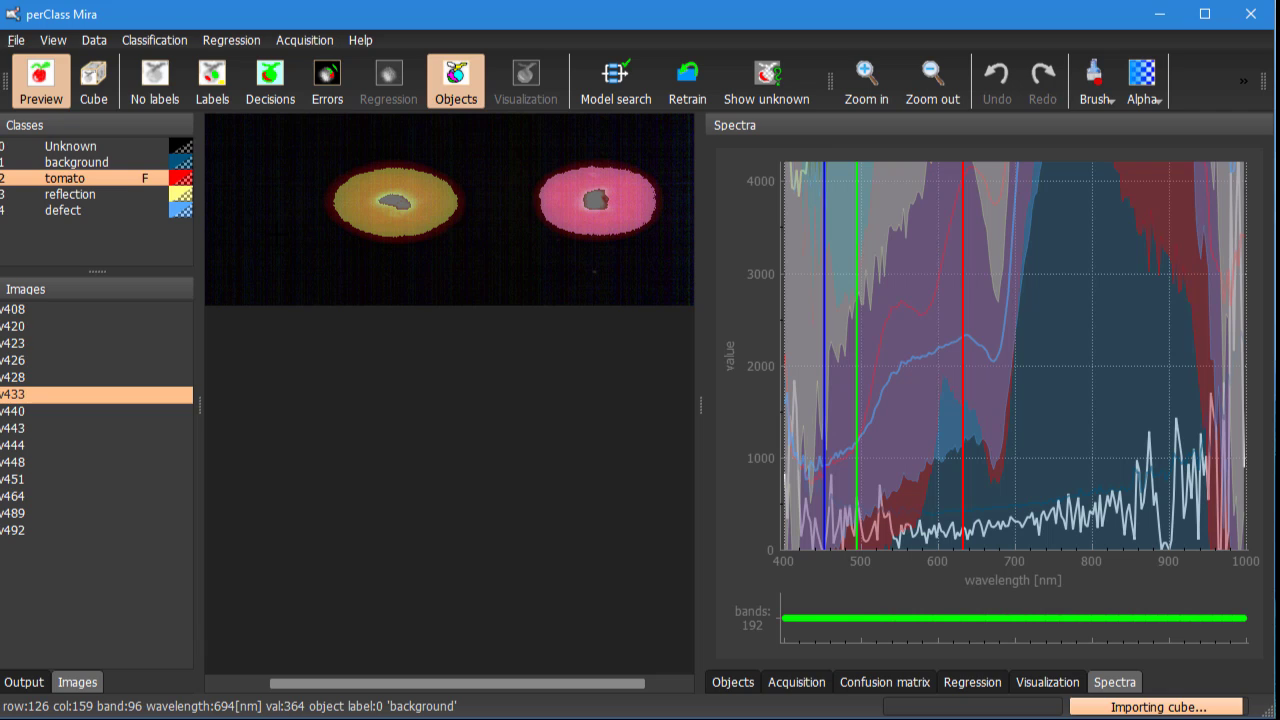
pyautogui.click(89, 308)
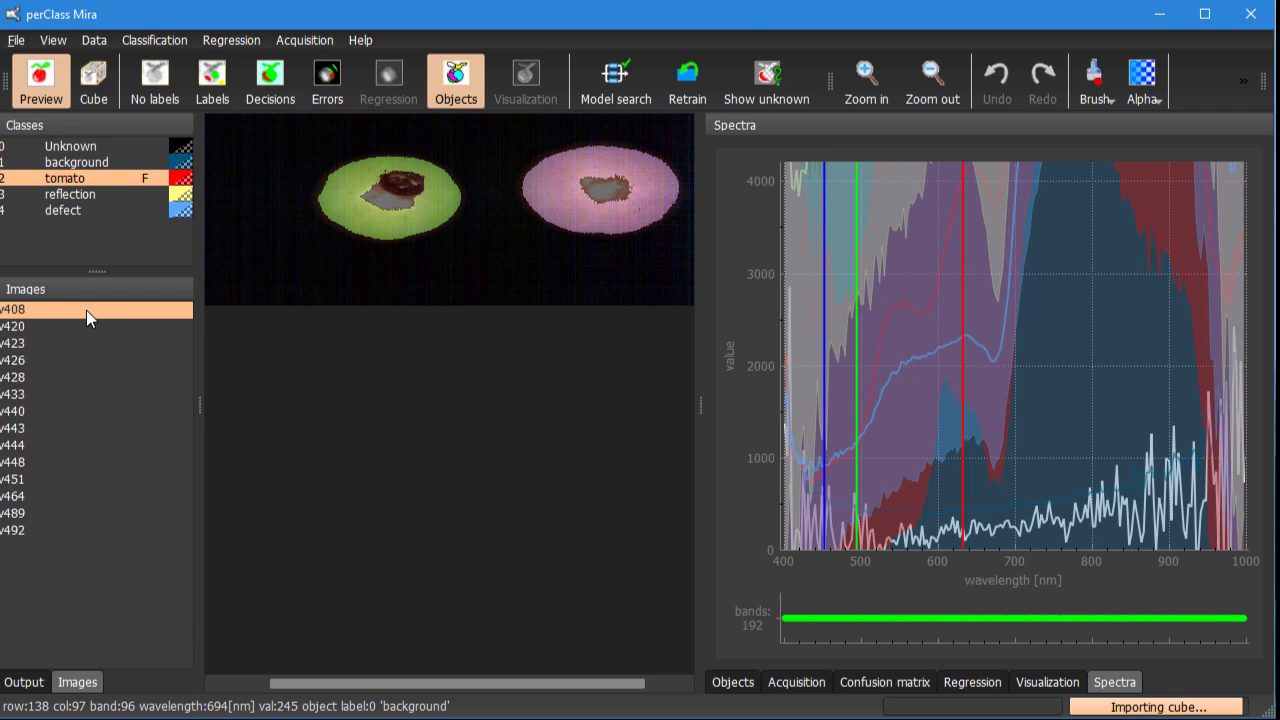
pyautogui.click(272, 77)
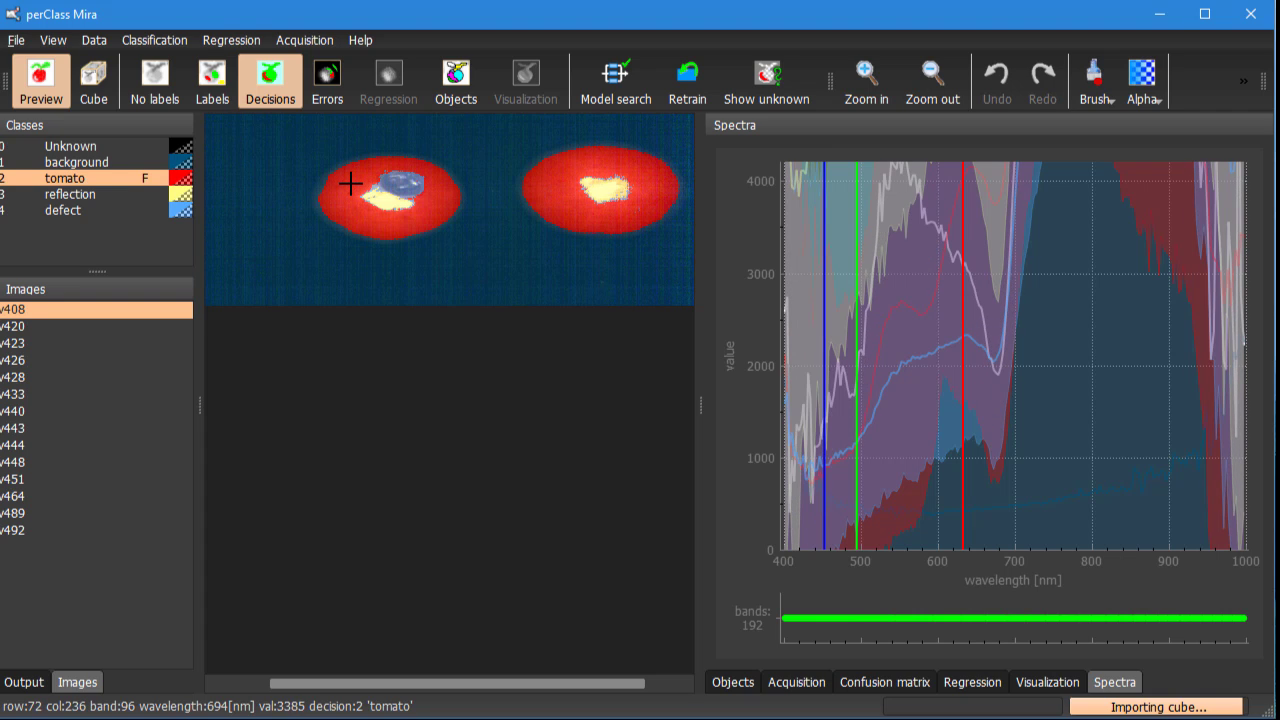
# Step: Start Regression > Import point meta-data and load tomato_groundtruth.xlsx
pyautogui.click(245, 41)
pyautogui.click(247, 85)
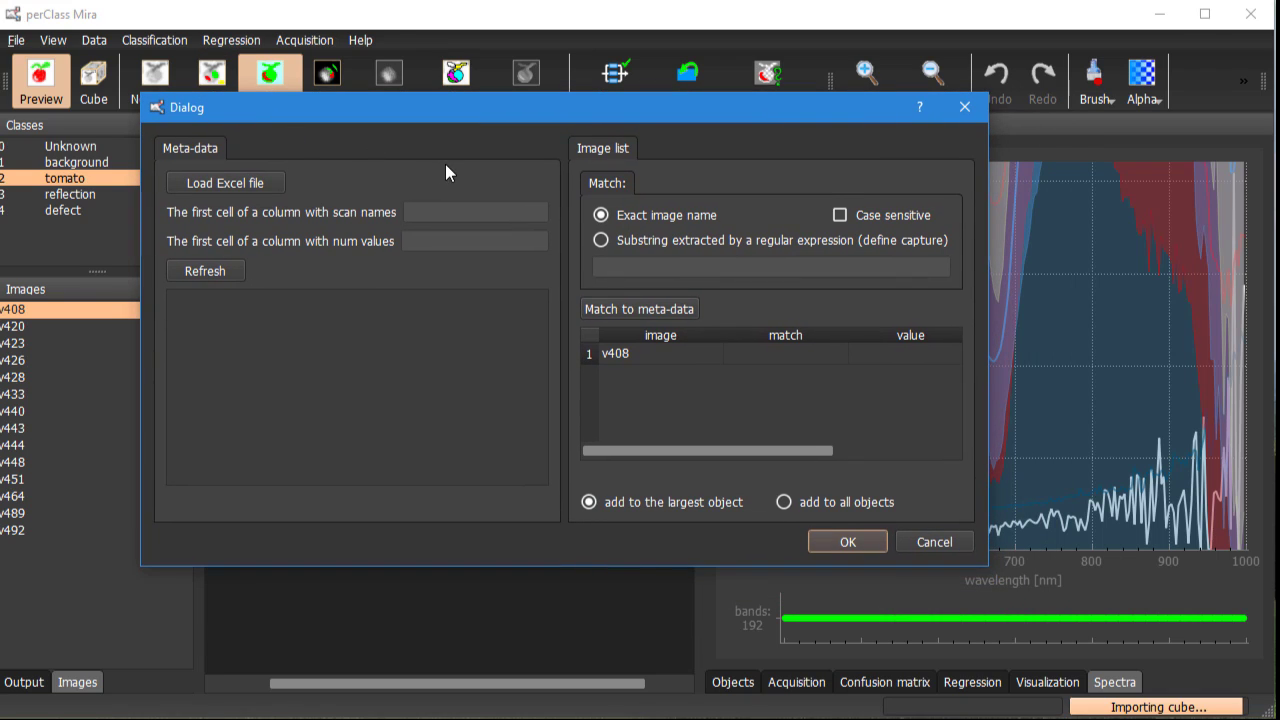
pyautogui.click(245, 182)
pyautogui.click(628, 296)
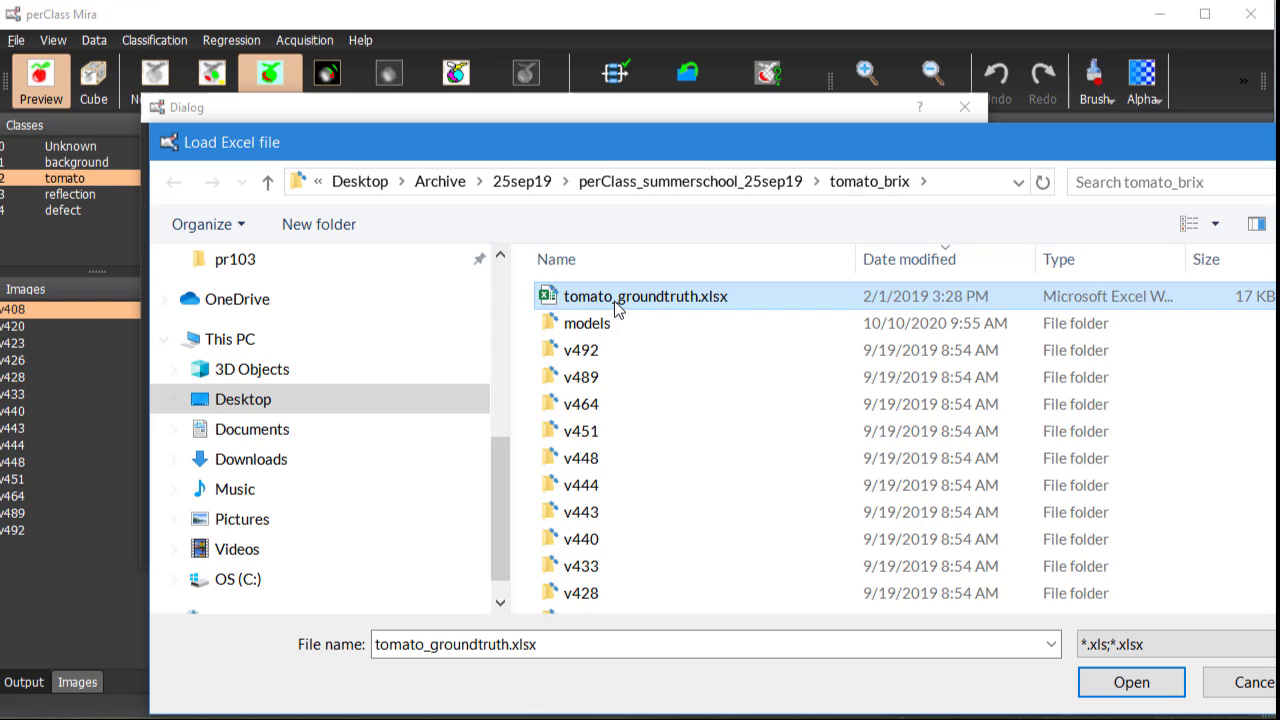
pyautogui.click(1102, 683)
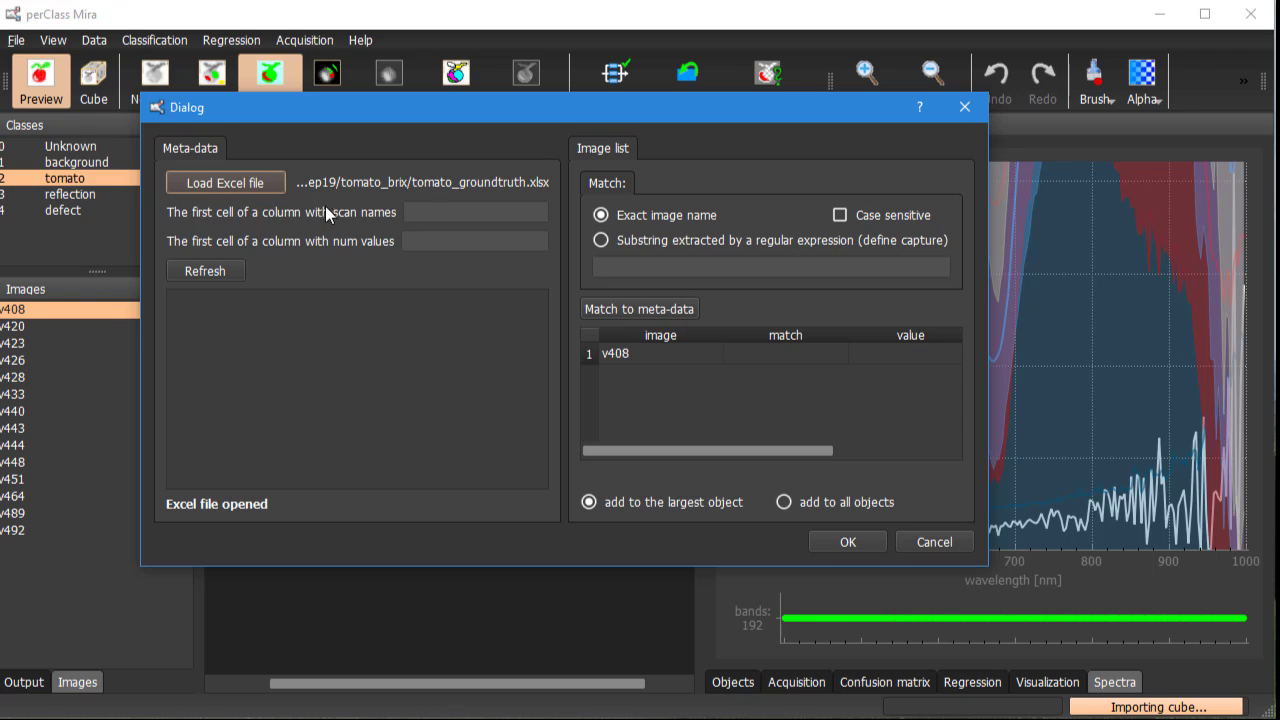
pyautogui.click(416, 213)
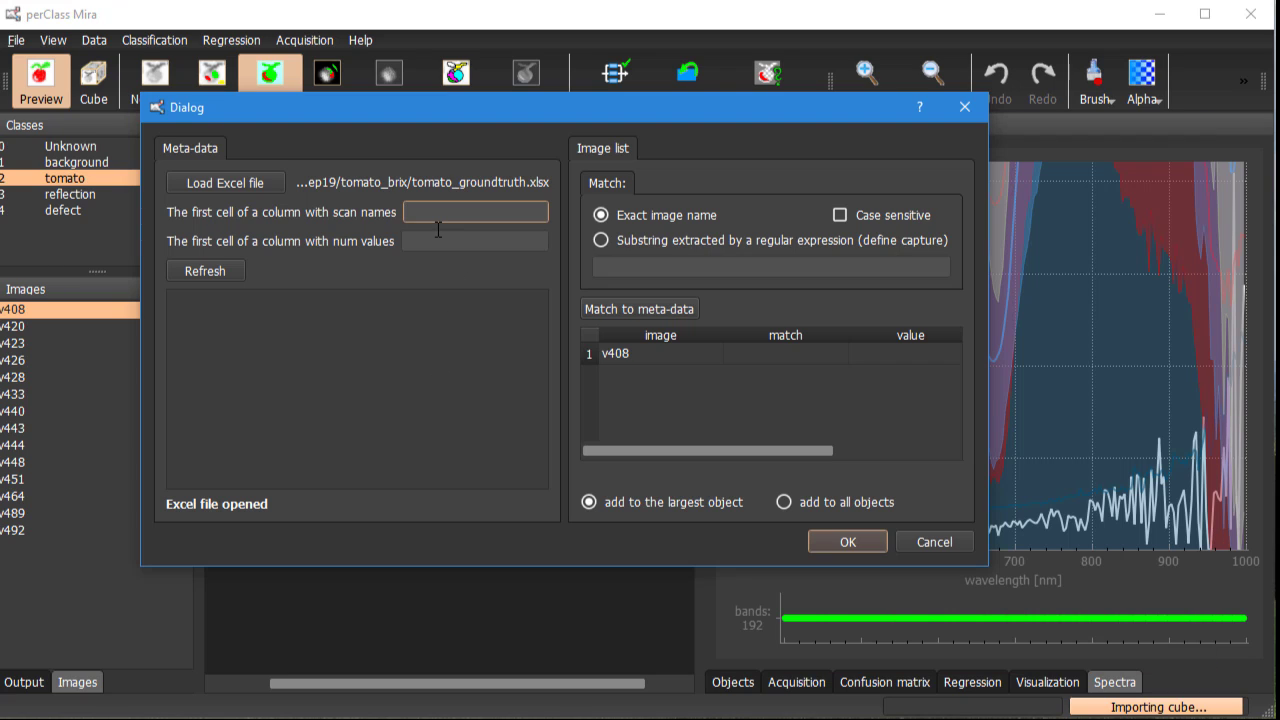
# Step: Read scan names from D2 and brix values from F2, refreshing to 100 rows
pyautogui.write('D2')
pyautogui.click(435, 241)
pyautogui.hotkey('alt', 'Tab')
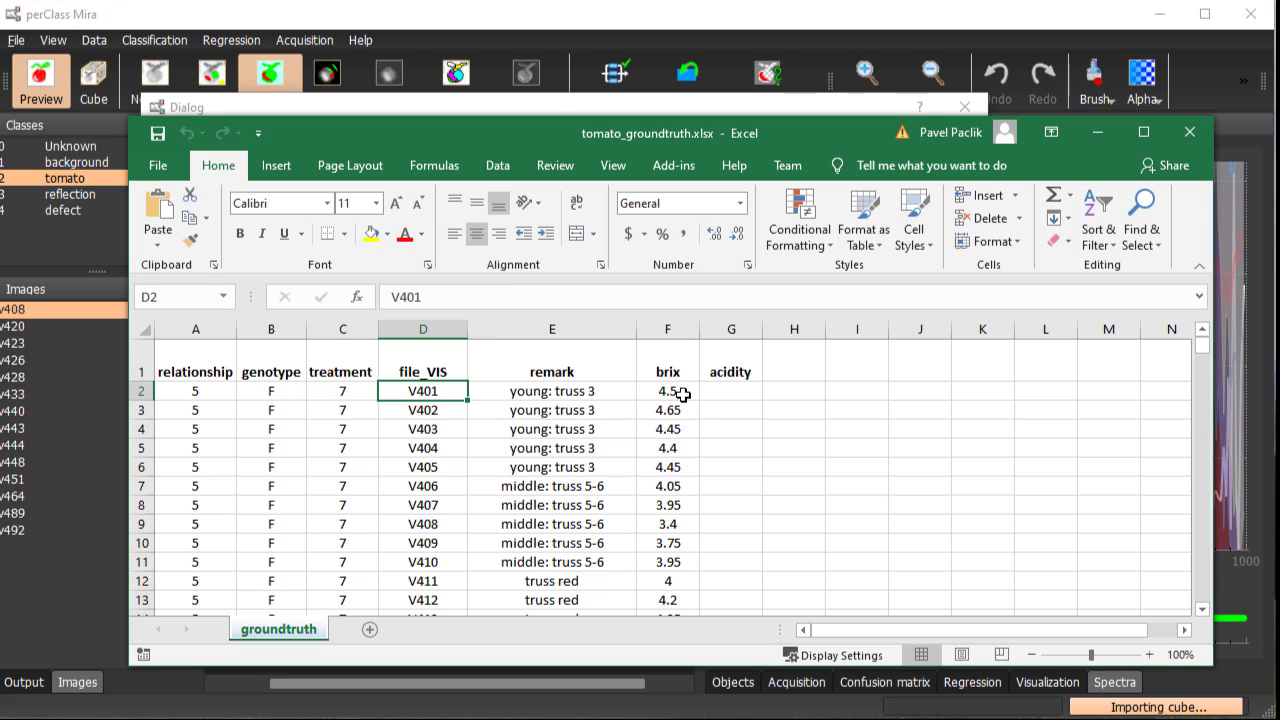
pyautogui.hotkey('alt', 'Tab')
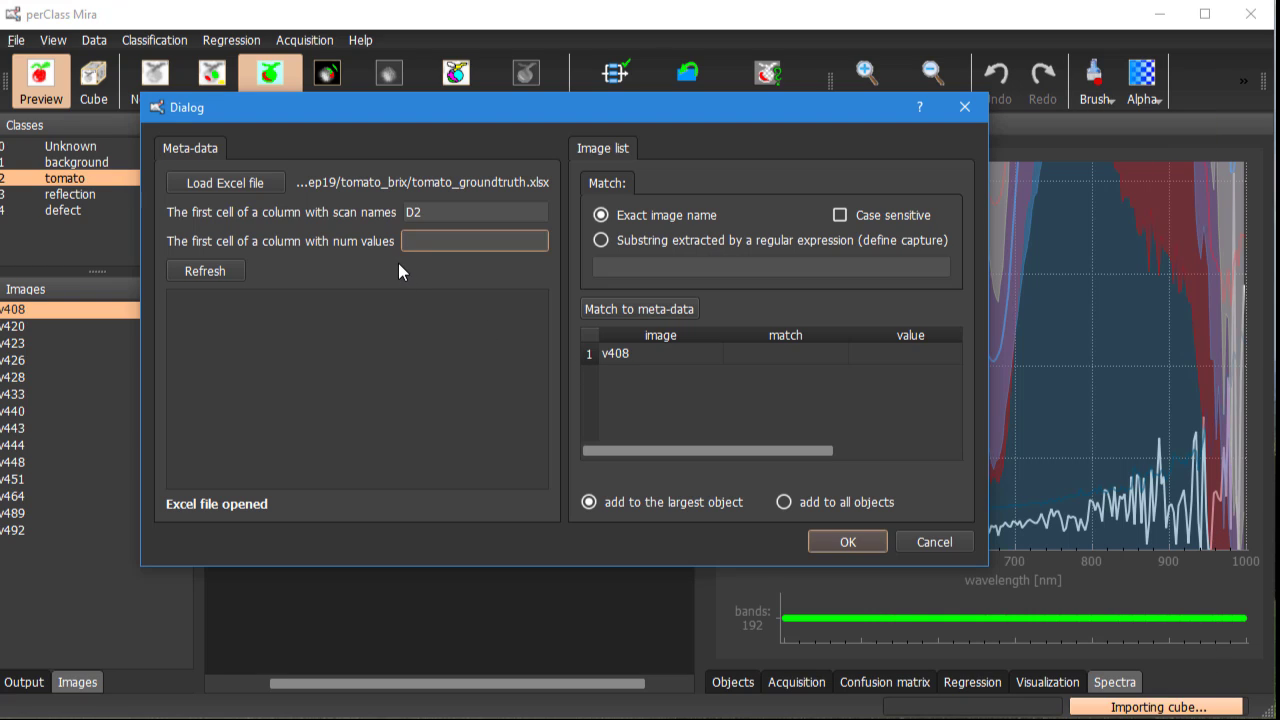
pyautogui.write('F2')
pyautogui.click(222, 268)
pyautogui.scroll(-3, 337, 348)
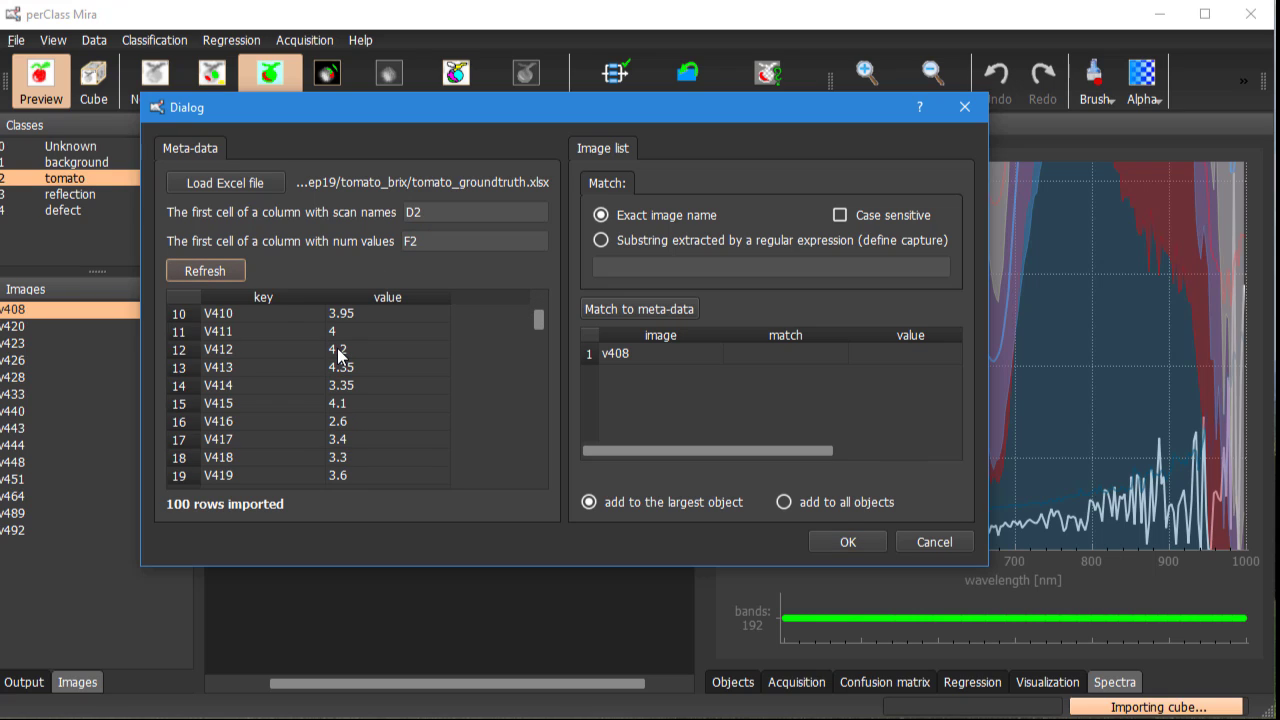
# Step: Match scan v408 to the spreadsheet and add brix 3.4 to both tomato objects
pyautogui.scroll(3, 337, 348)
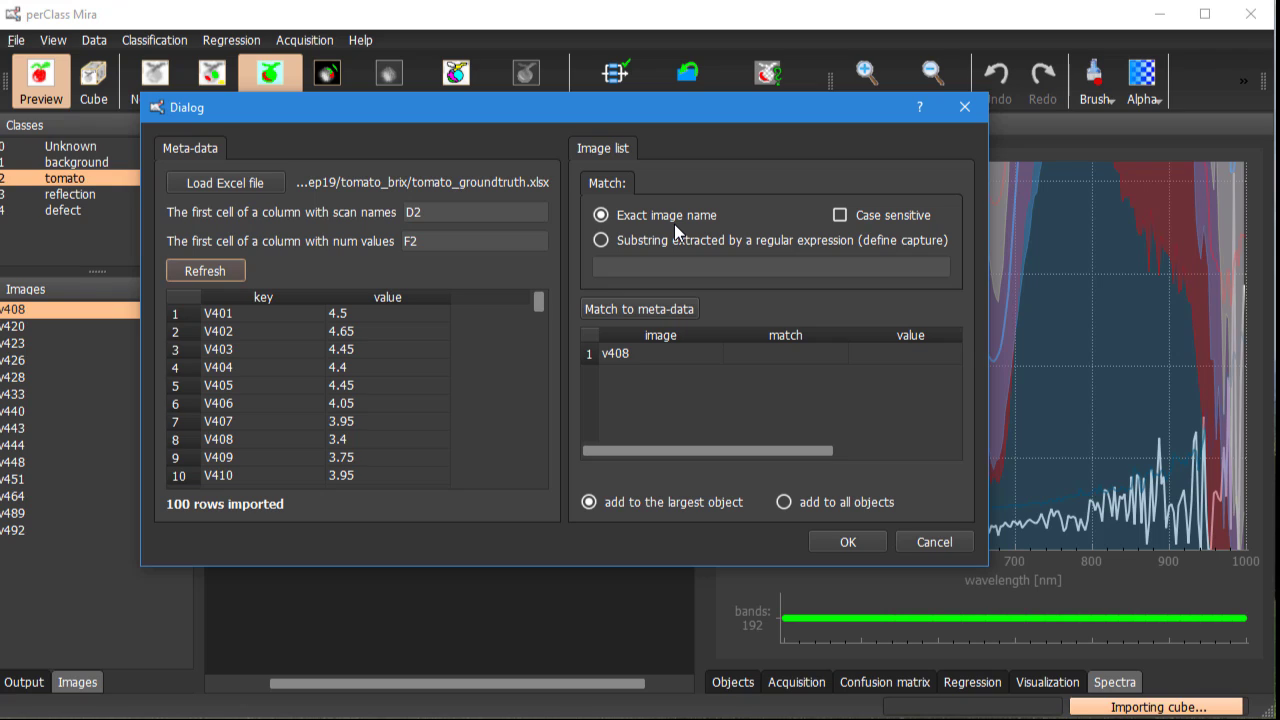
pyautogui.click(617, 309)
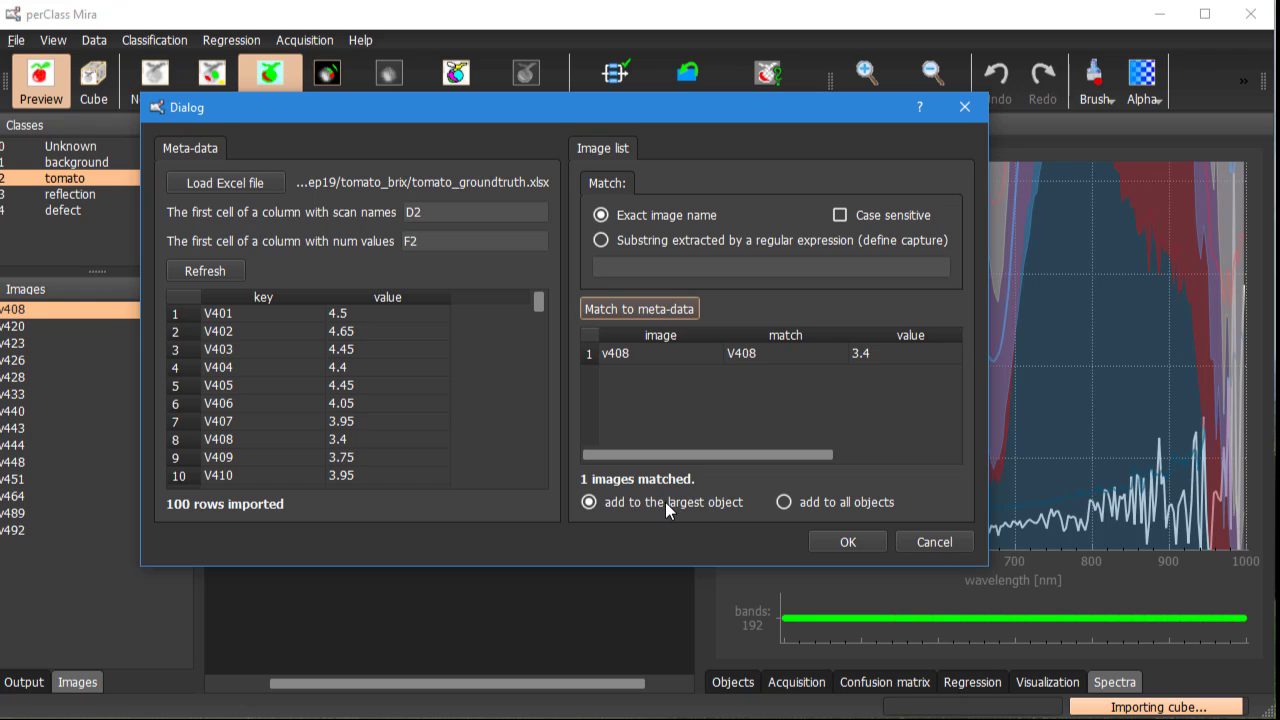
pyautogui.click(783, 502)
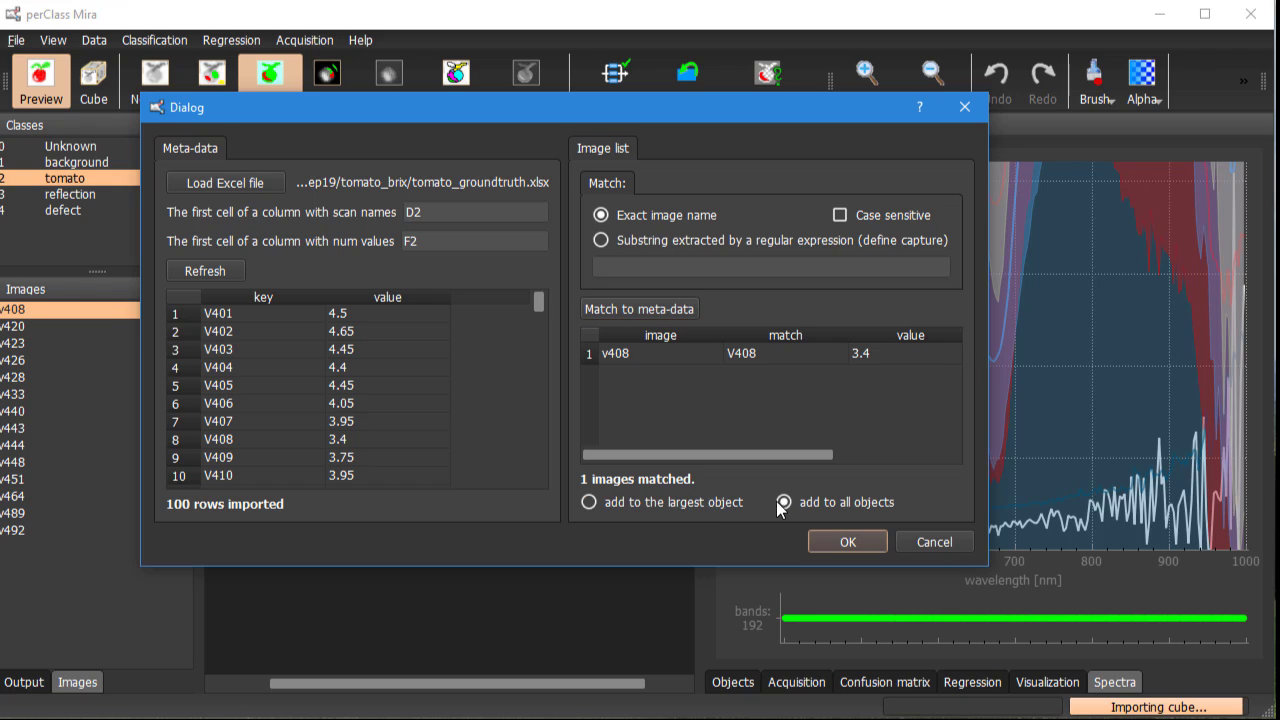
pyautogui.click(826, 543)
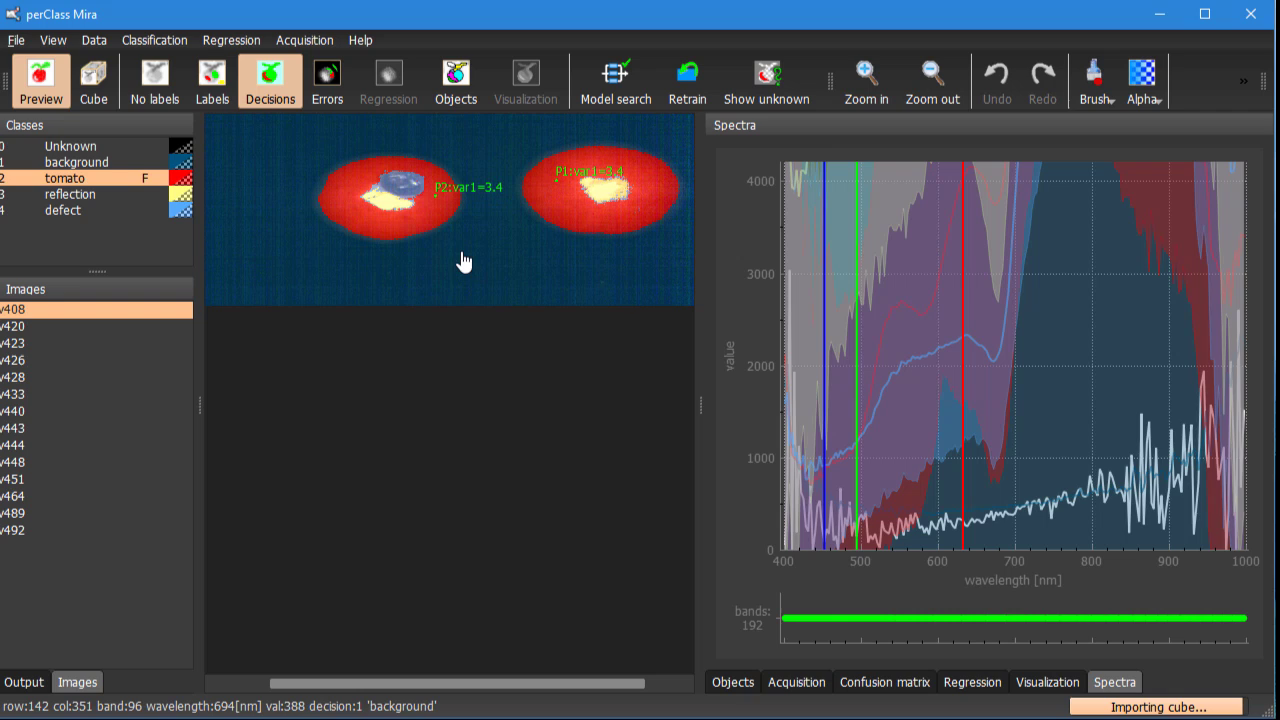
# Step: Select scans v420 through v492 and match them to spreadsheet brix values (v420 = 3.3, v423 = 4.55)
pyautogui.click(146, 326)
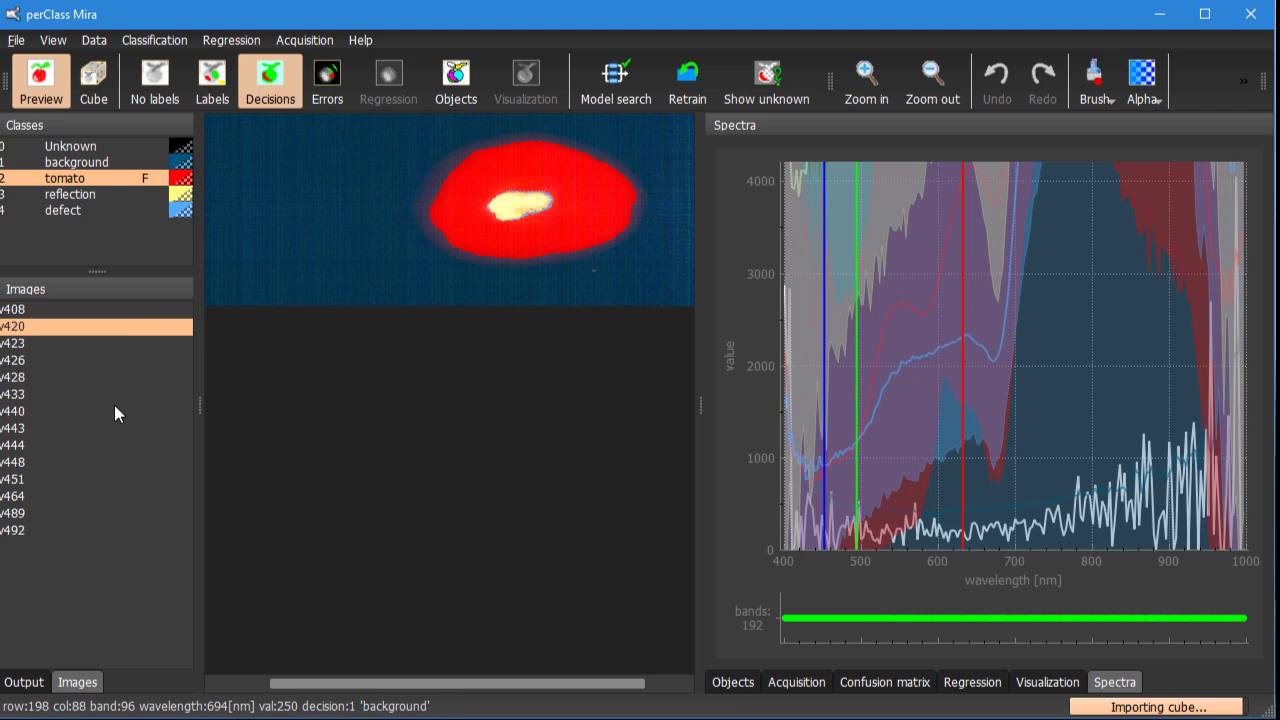
pyautogui.keyDown('shift'); pyautogui.click(85, 530); pyautogui.keyUp('shift')
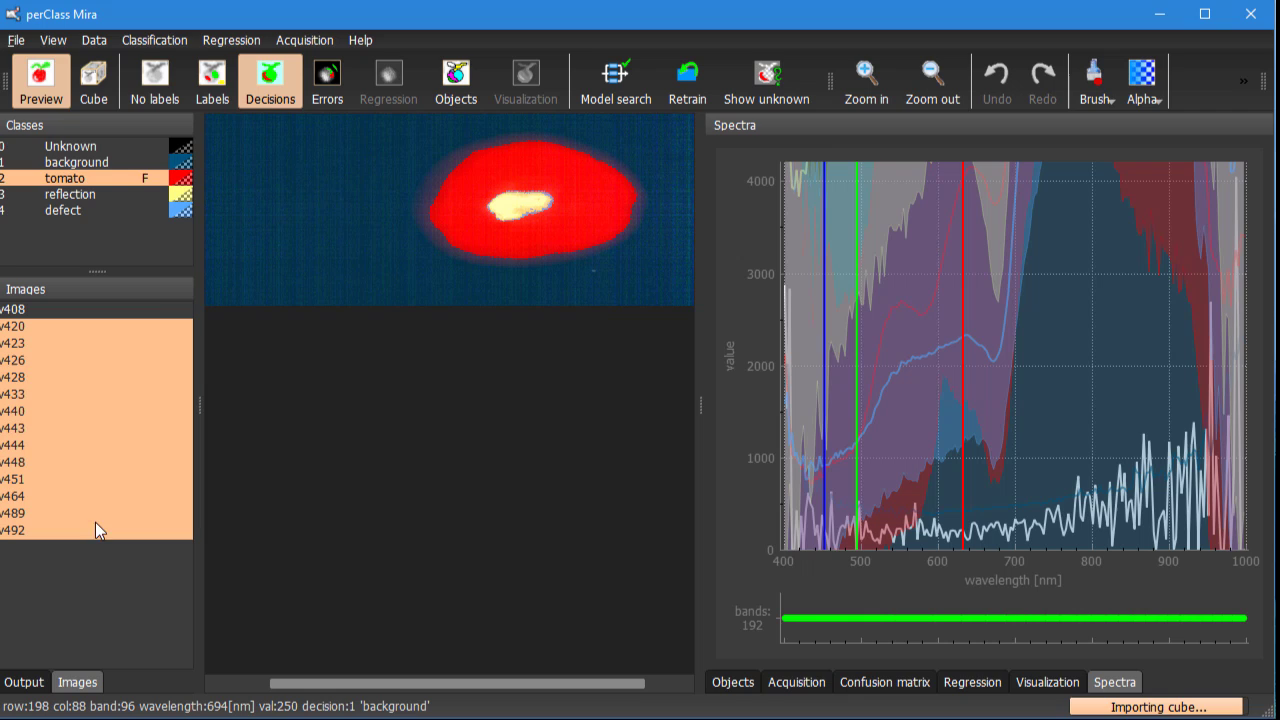
pyautogui.click(232, 40)
pyautogui.click(243, 84)
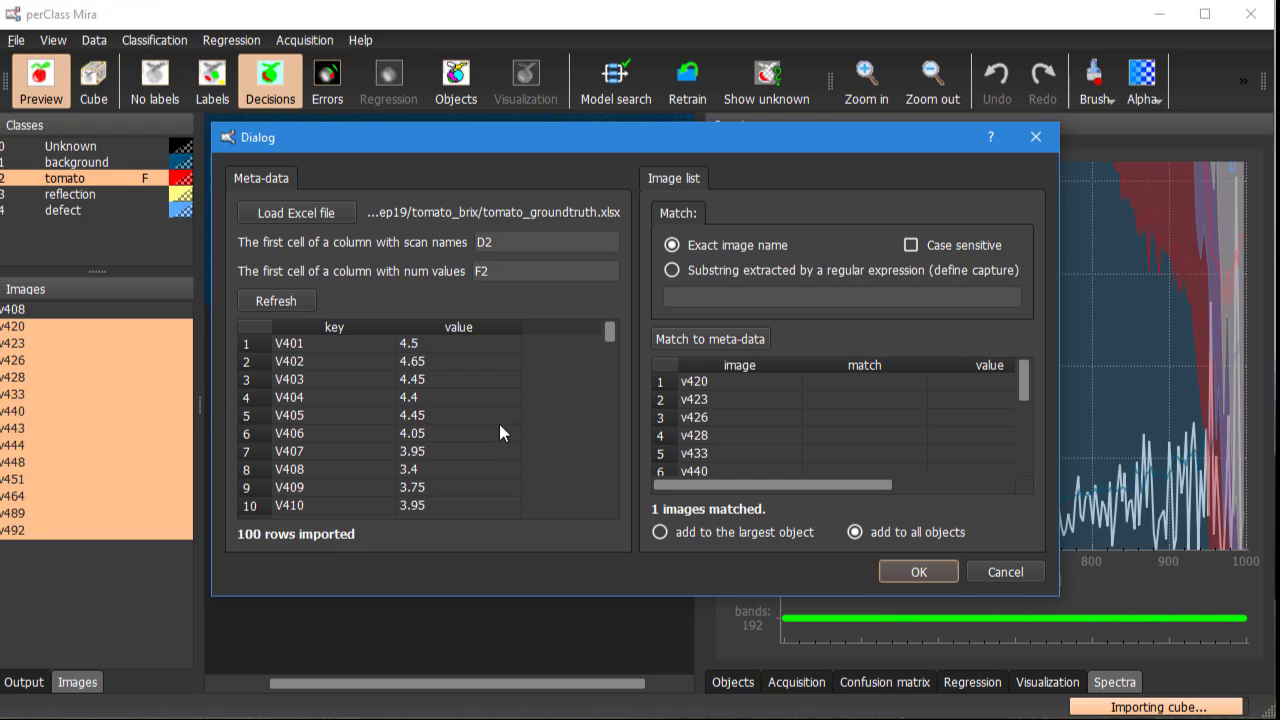
pyautogui.click(675, 341)
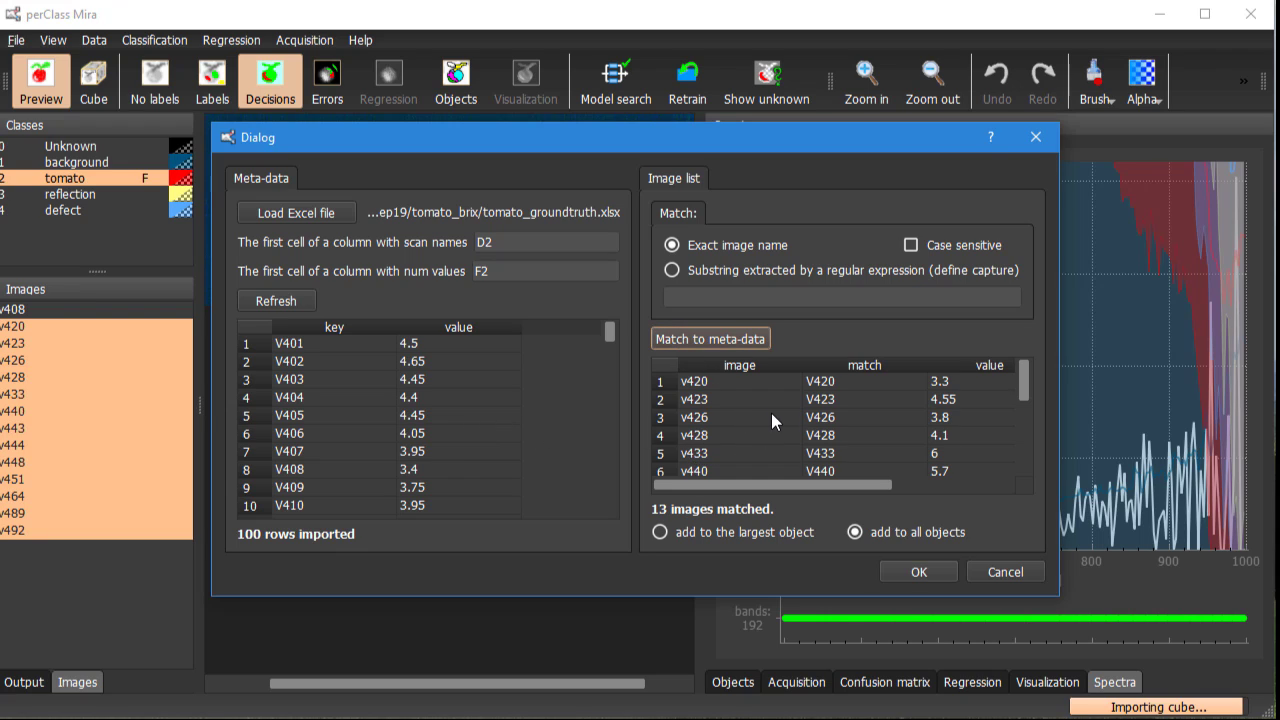
pyautogui.click(910, 572)
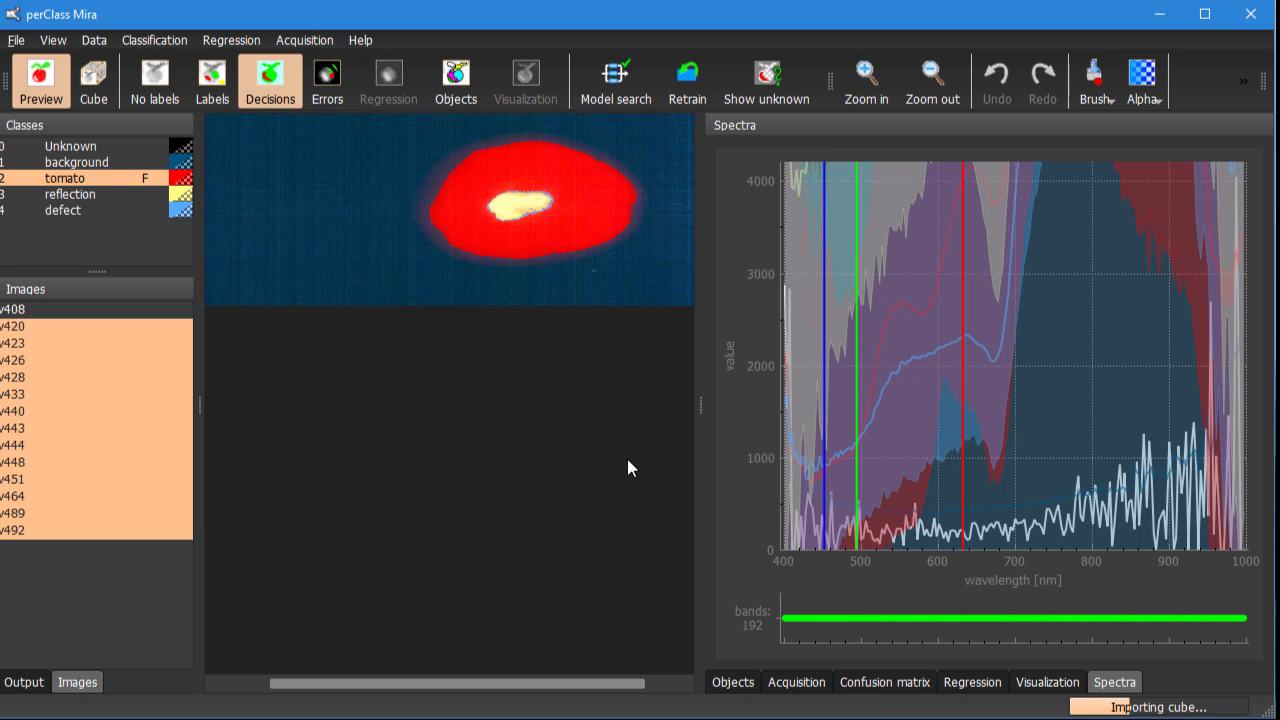
# Step: View scan v433, show the Regression panel, and mark scans v423, v440 and v489 for testing
pyautogui.click(119, 398)
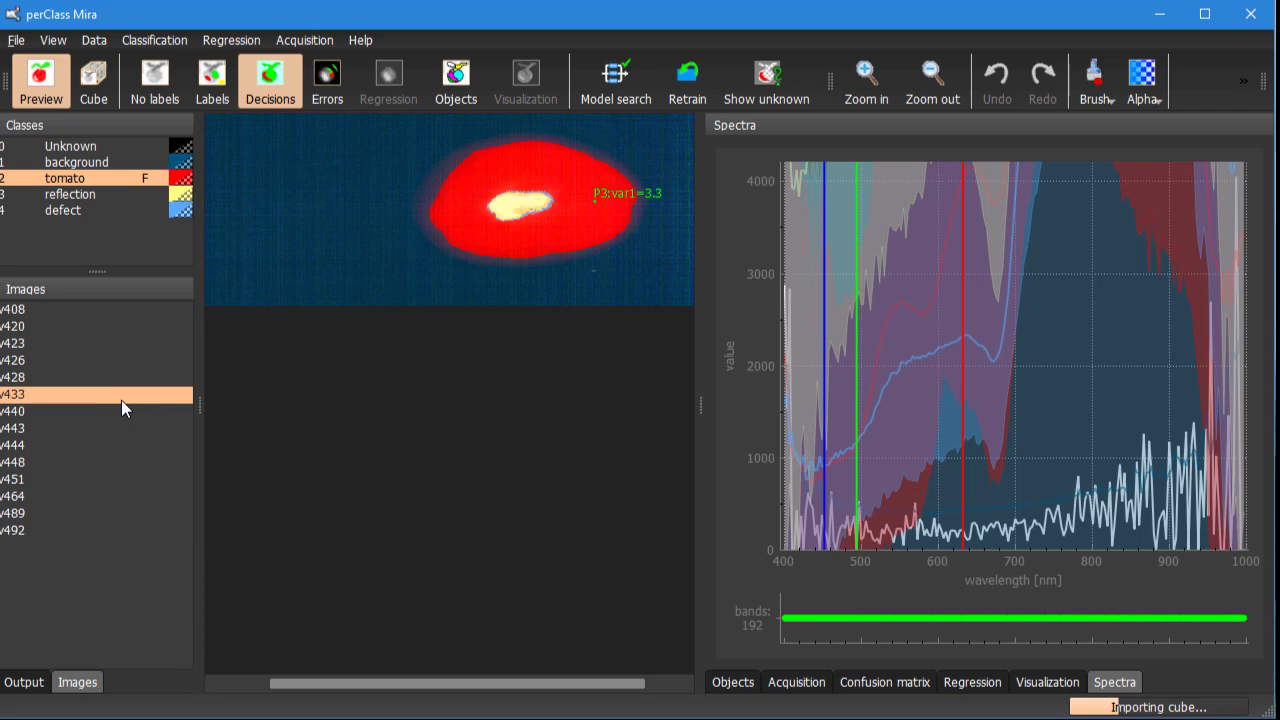
pyautogui.click(994, 687)
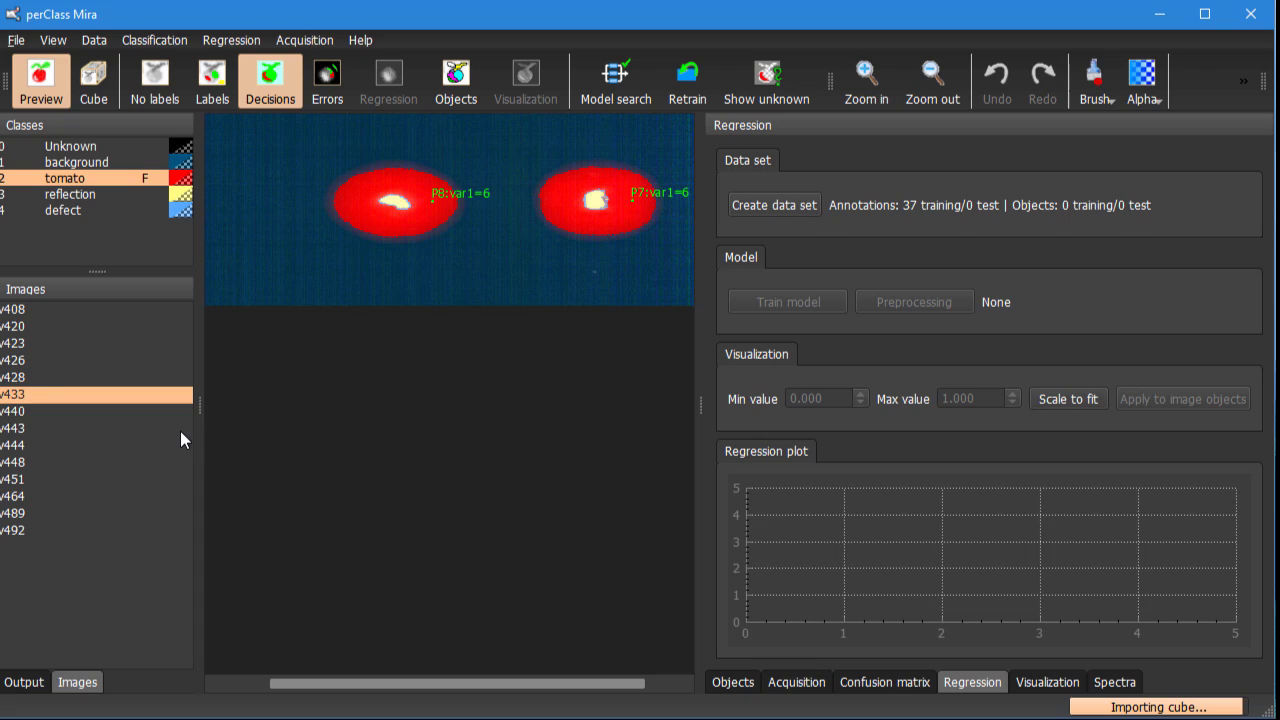
pyautogui.click(45, 343)
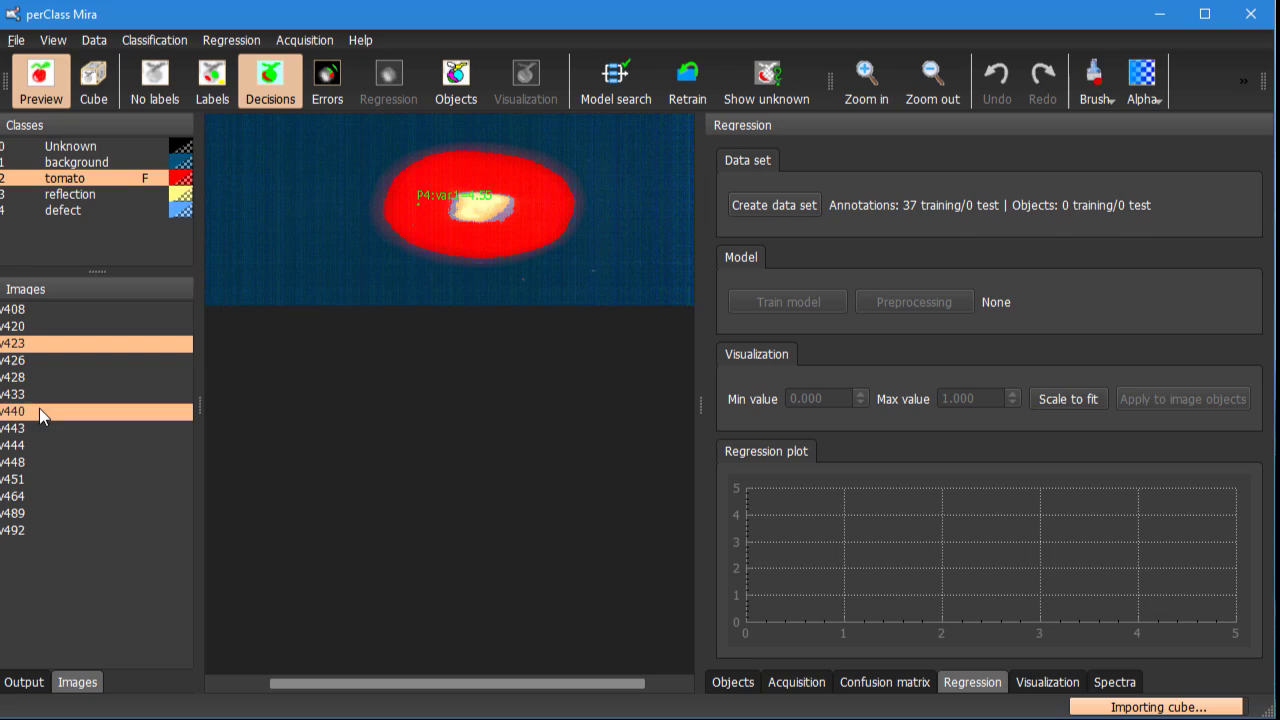
pyautogui.keyDown('ctrl'); pyautogui.click(36, 512); pyautogui.keyUp('ctrl')
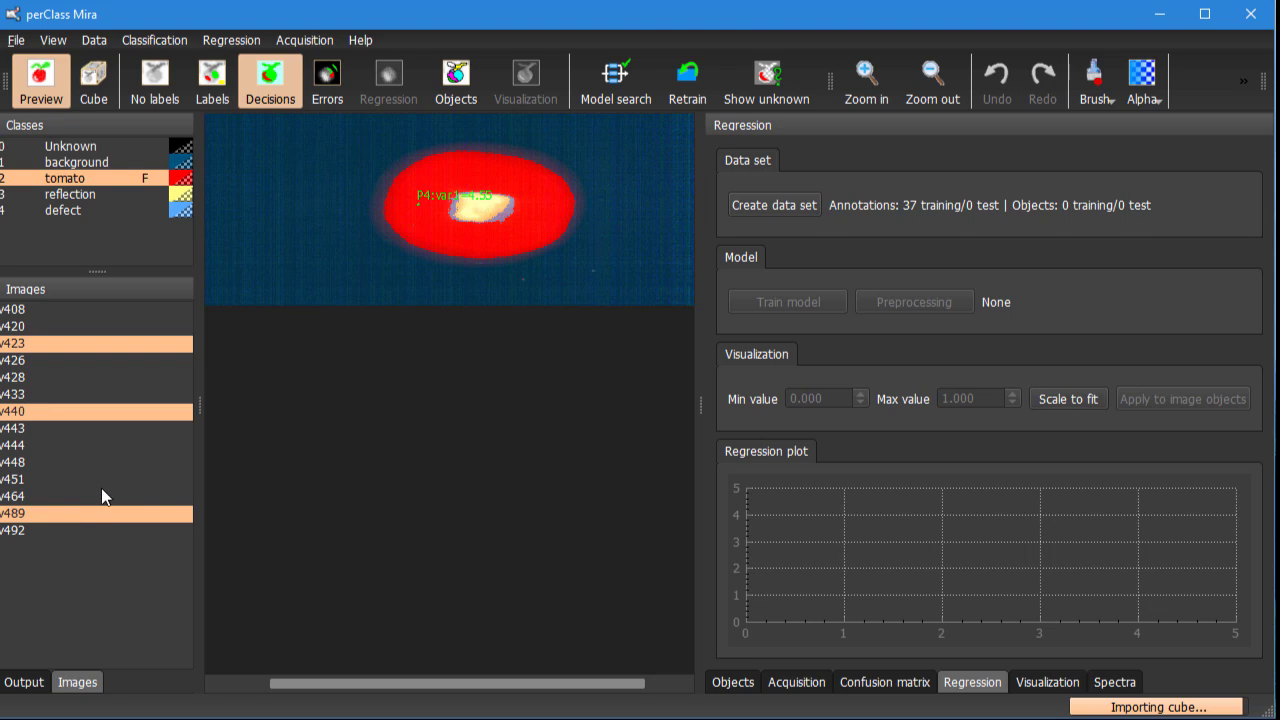
pyautogui.rightClick(84, 412)
pyautogui.click(124, 440)
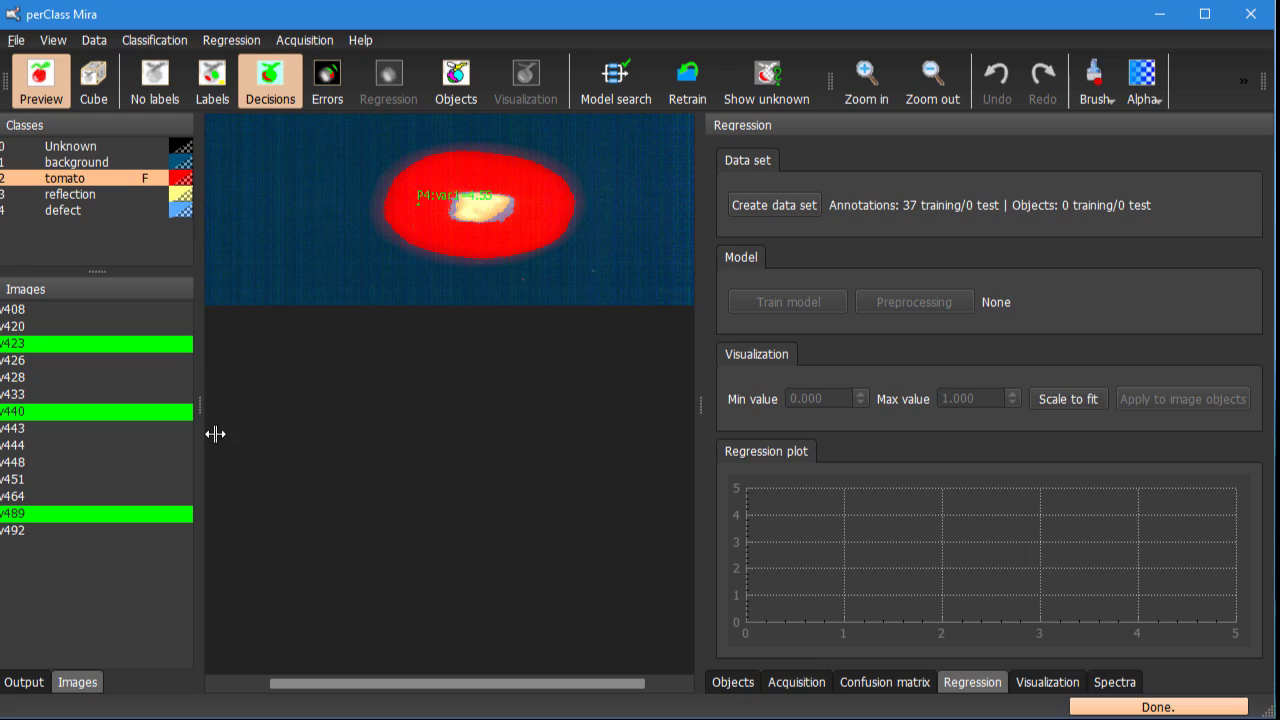
# Step: Build the brix data set, train the model (R^2=0.968704, Q^2=0.949081) and fit the plot to its range
pyautogui.click(797, 202)
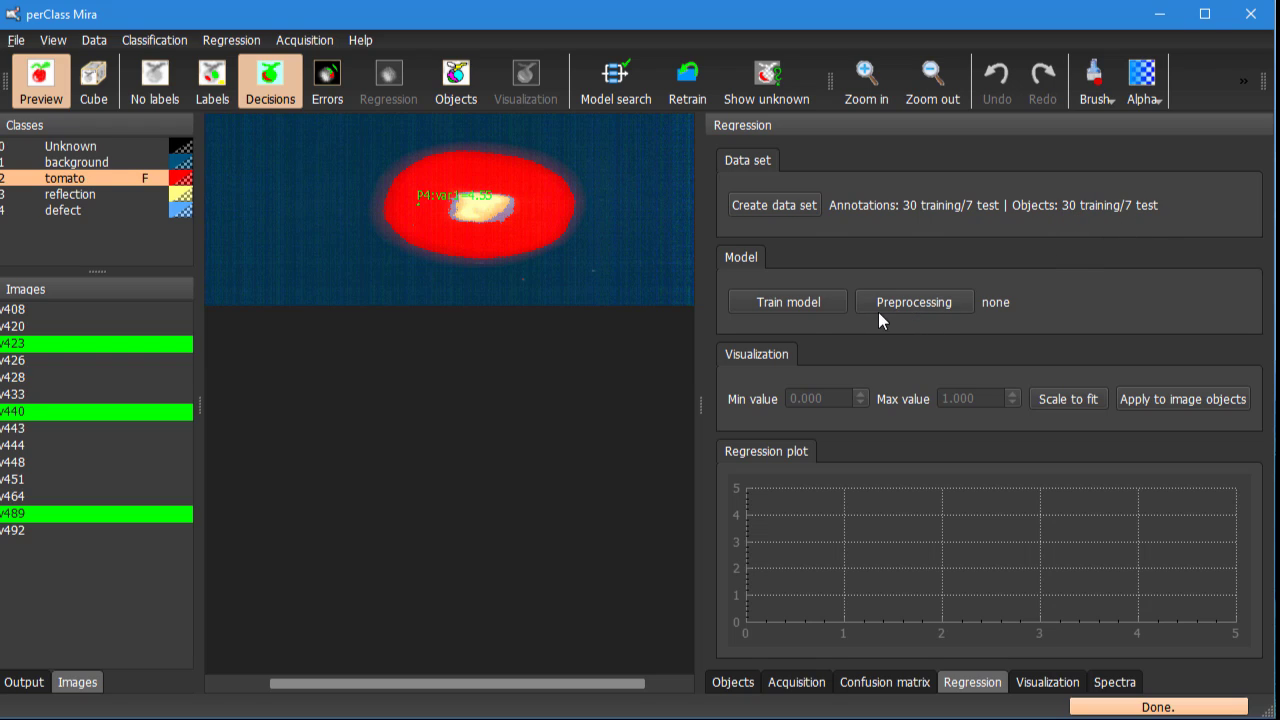
pyautogui.click(806, 303)
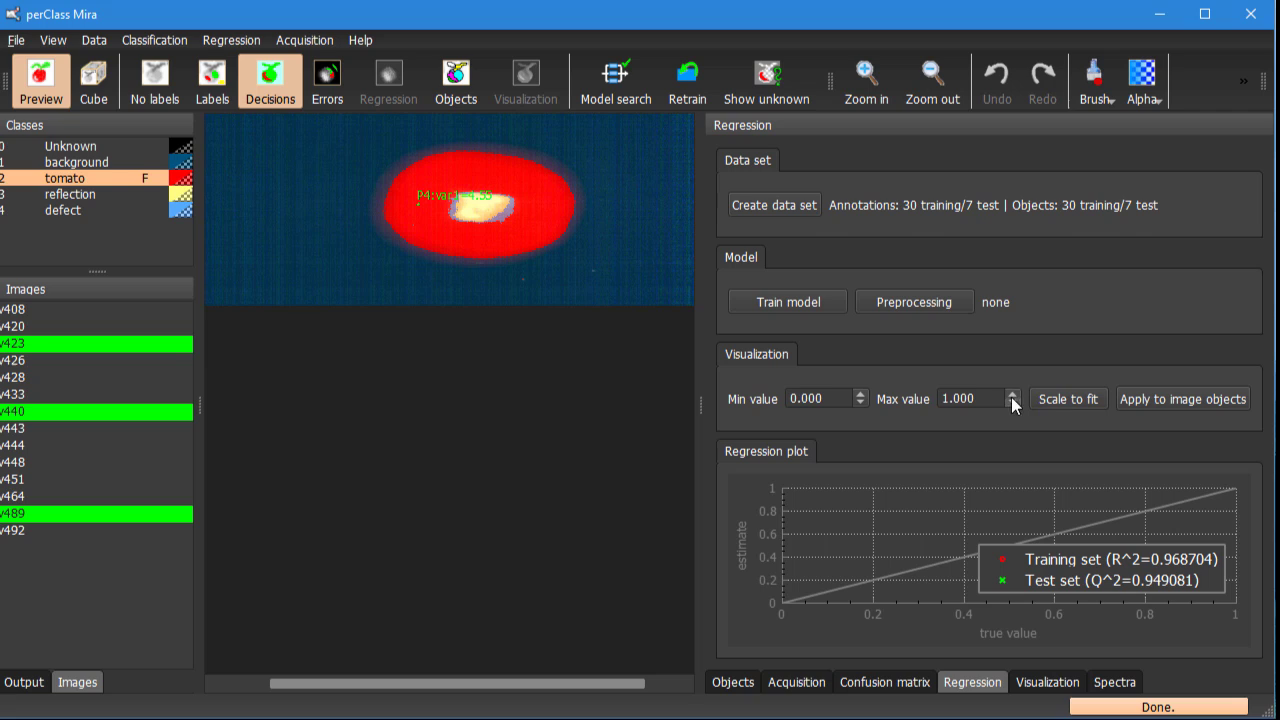
pyautogui.click(1063, 398)
# Step: Undock the Regression panel into a floating window and enlarge it to show the full plot
pyautogui.moveTo(864, 122); pyautogui.dragTo(834, 63)
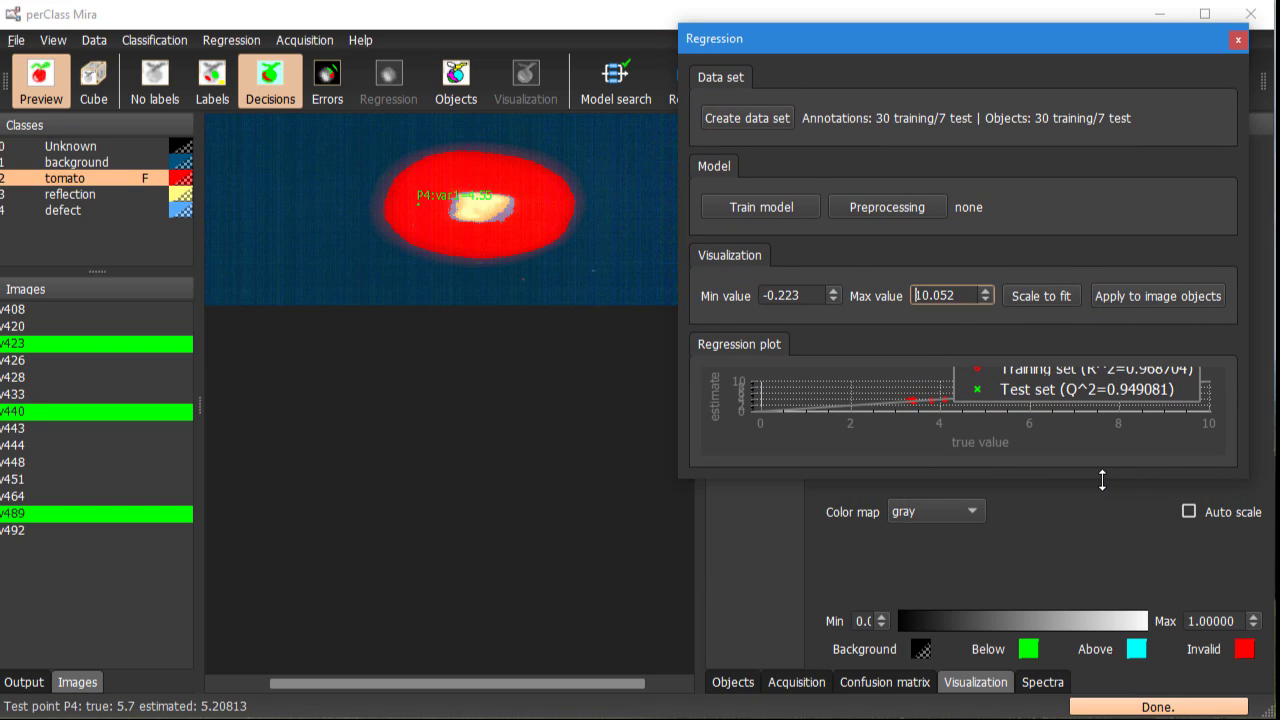
pyautogui.moveTo(1100, 479); pyautogui.dragTo(1114, 712)
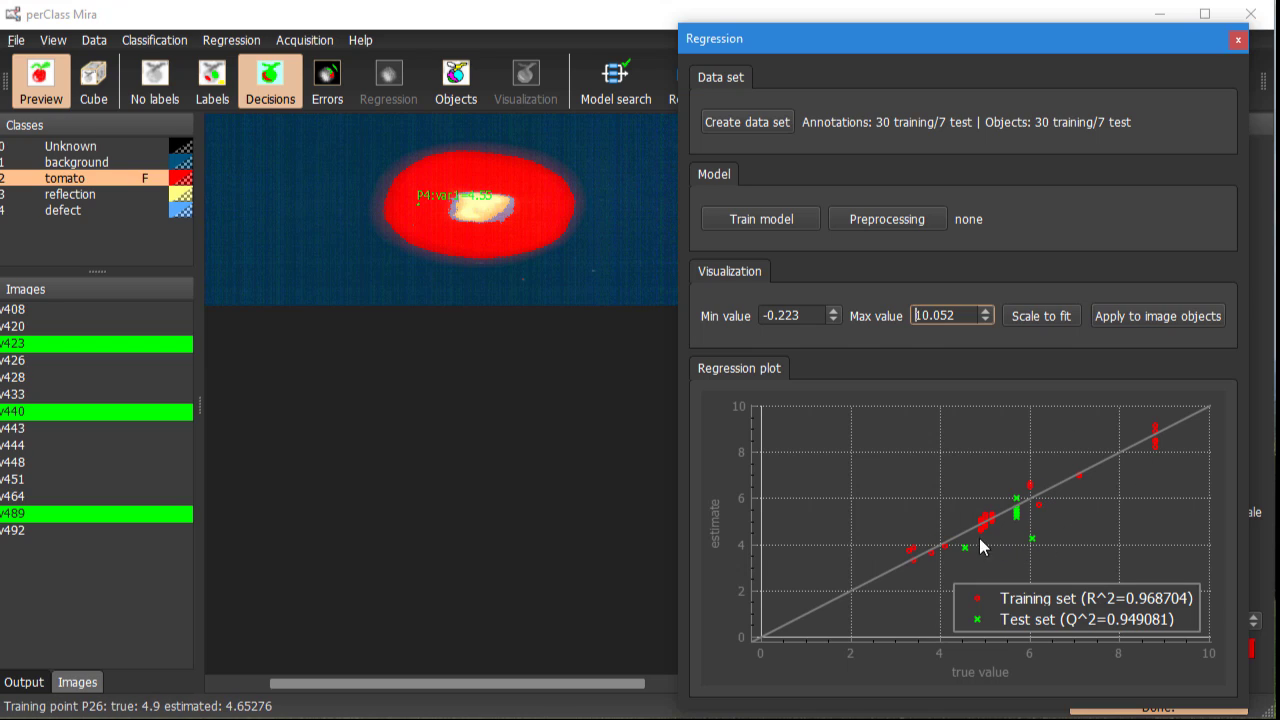
# Step: Apply 'smoothing, 5 pixels' preprocessing and retrain, giving R^2=0.952353 and Q^2=0.932195
pyautogui.click(892, 221)
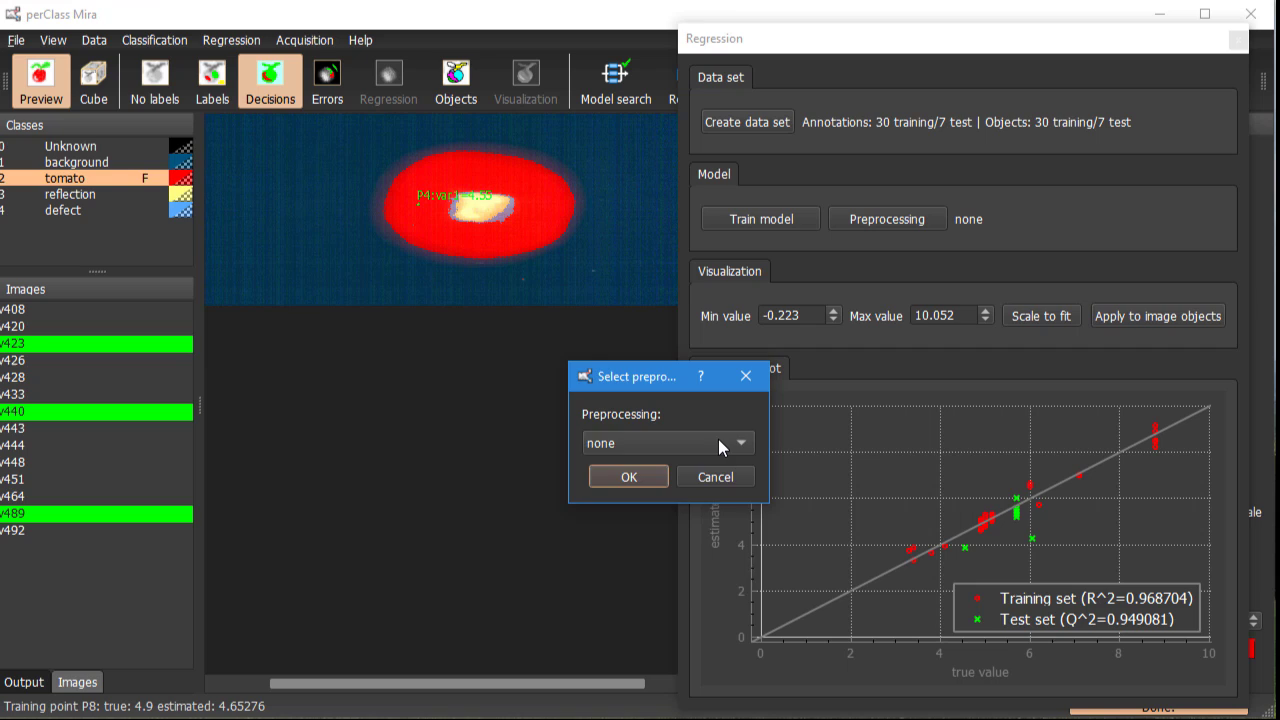
pyautogui.click(718, 439)
pyautogui.click(681, 470)
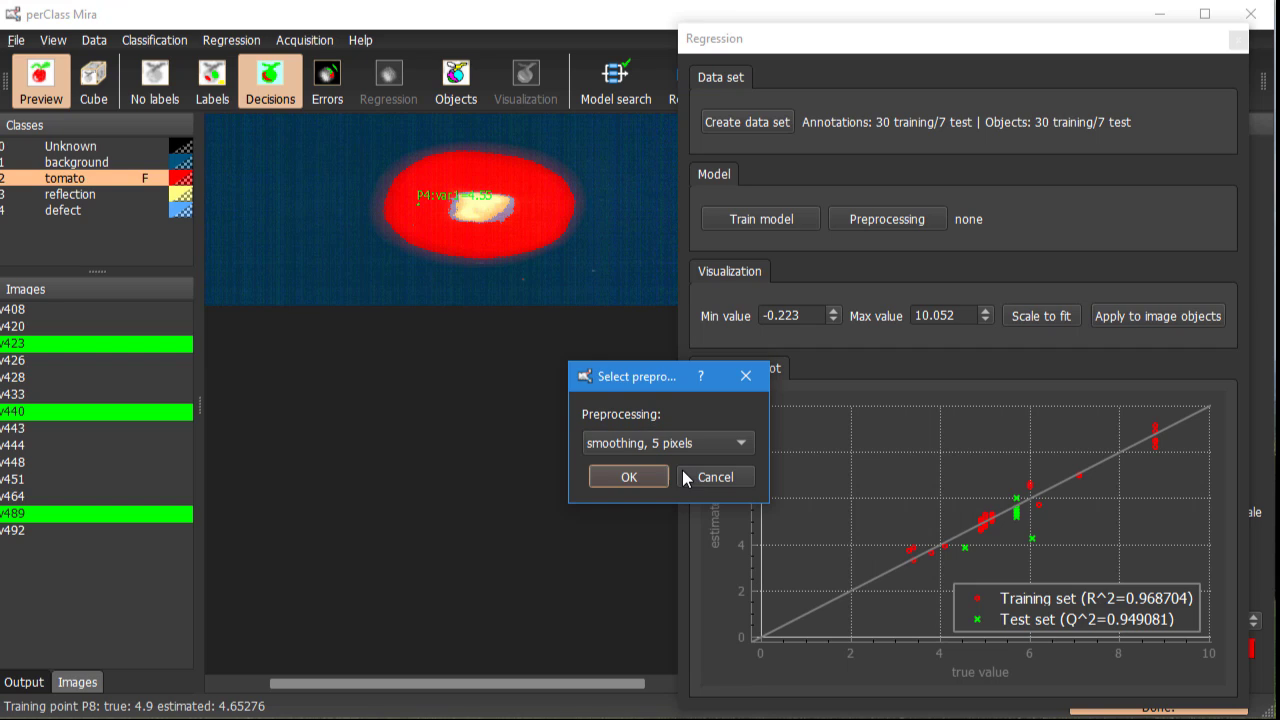
pyautogui.click(629, 477)
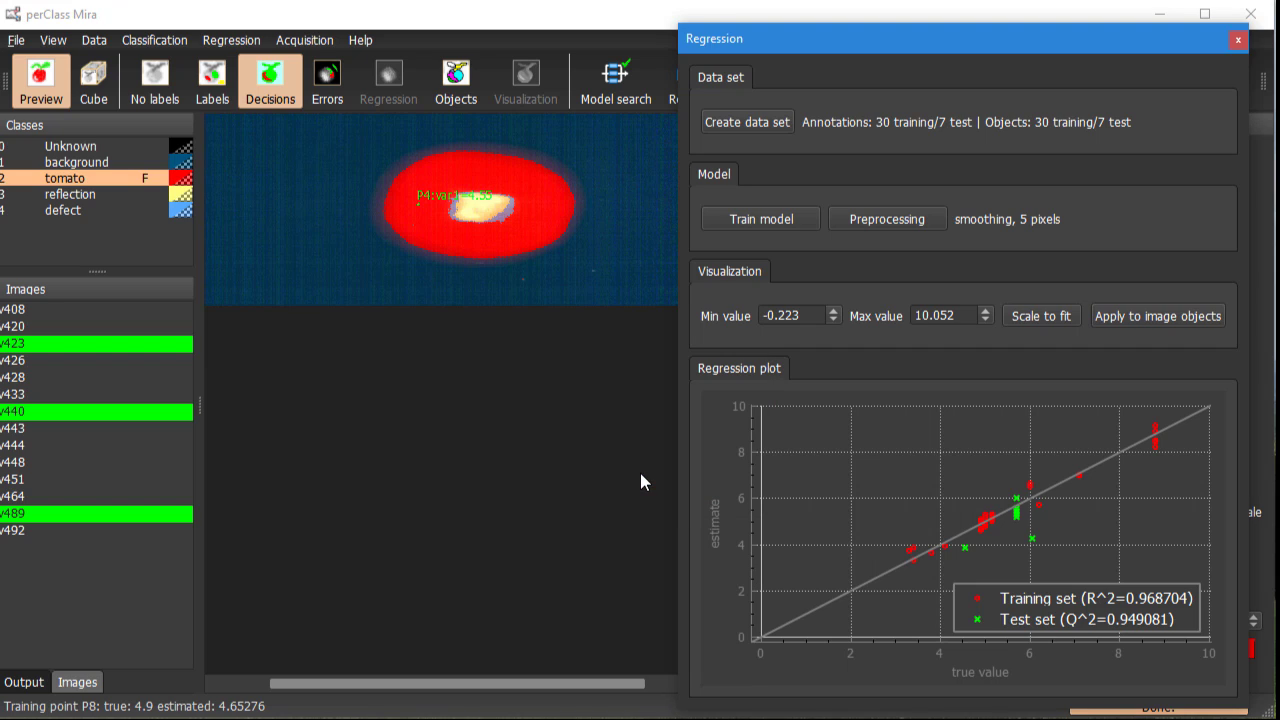
pyautogui.click(764, 218)
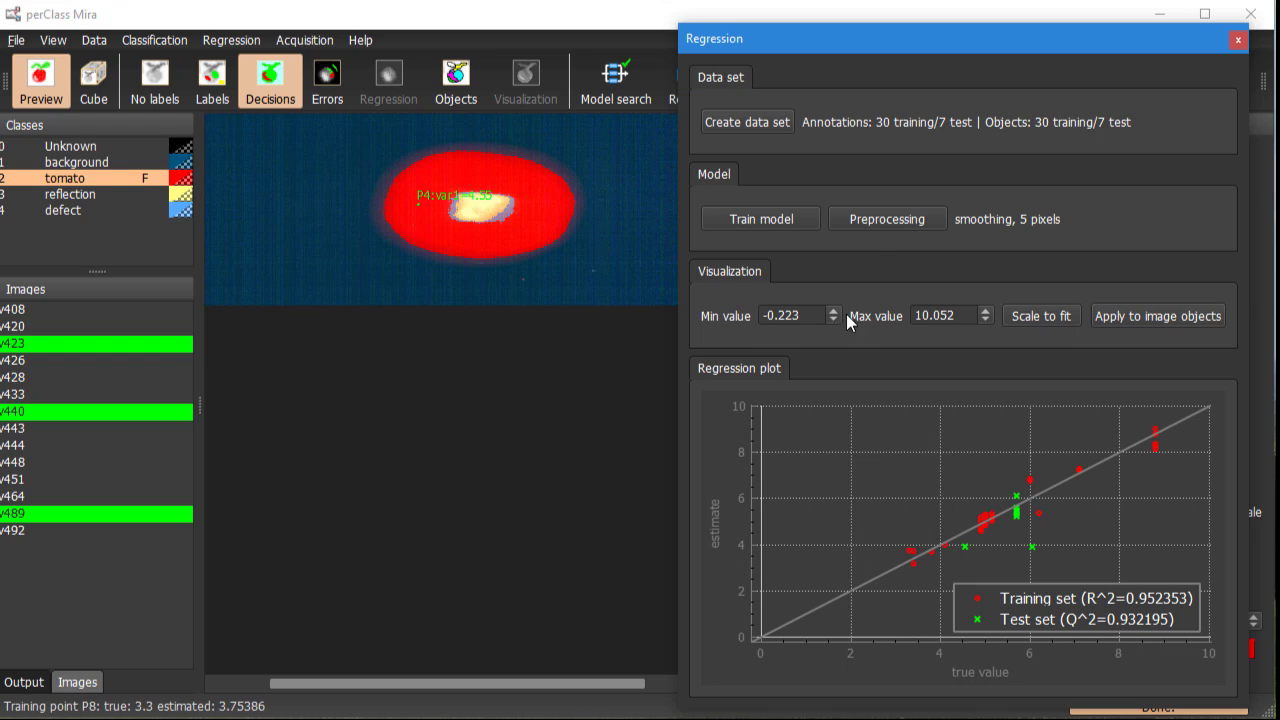
# Step: Change preprocessing to '1st der., 9 pixels', giving R^2=0.966778 and Q^2=0.972709
pyautogui.click(876, 221)
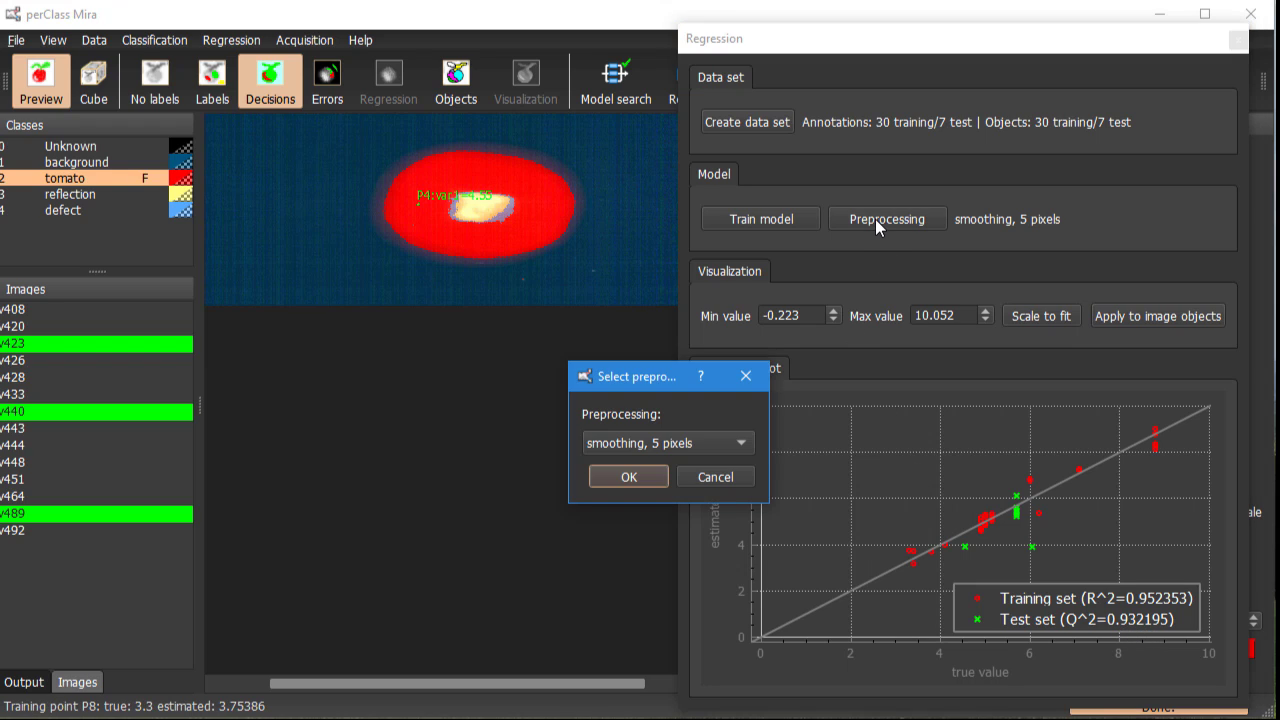
pyautogui.click(690, 444)
pyautogui.click(684, 530)
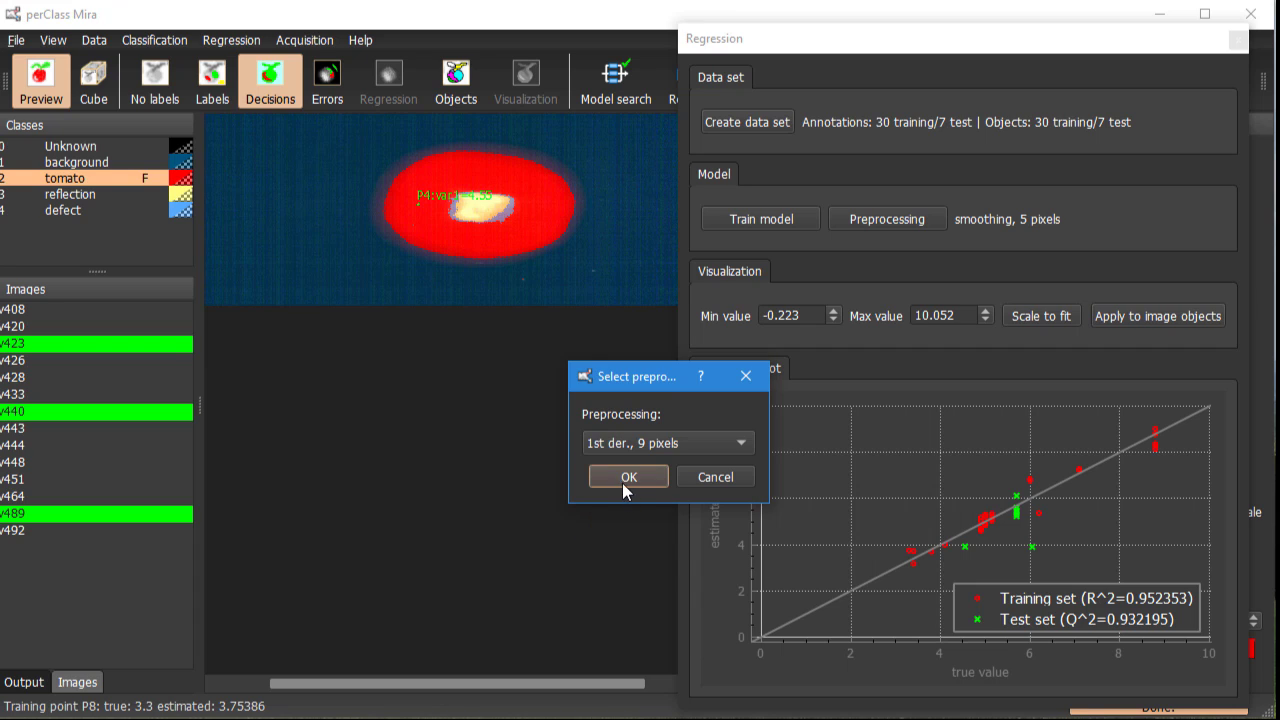
pyautogui.click(612, 479)
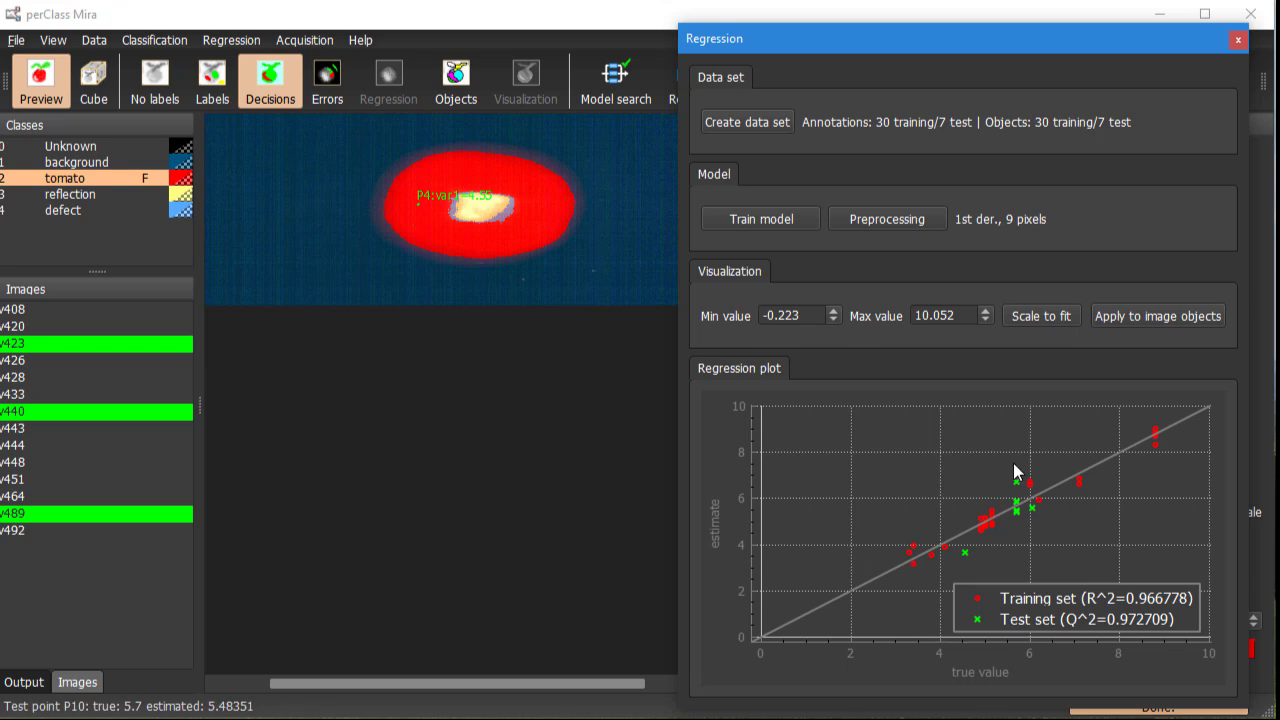
# Step: Label the current image's and v440's tomatoes with predicted brix, then select images v451–v492
pyautogui.click(1116, 316)
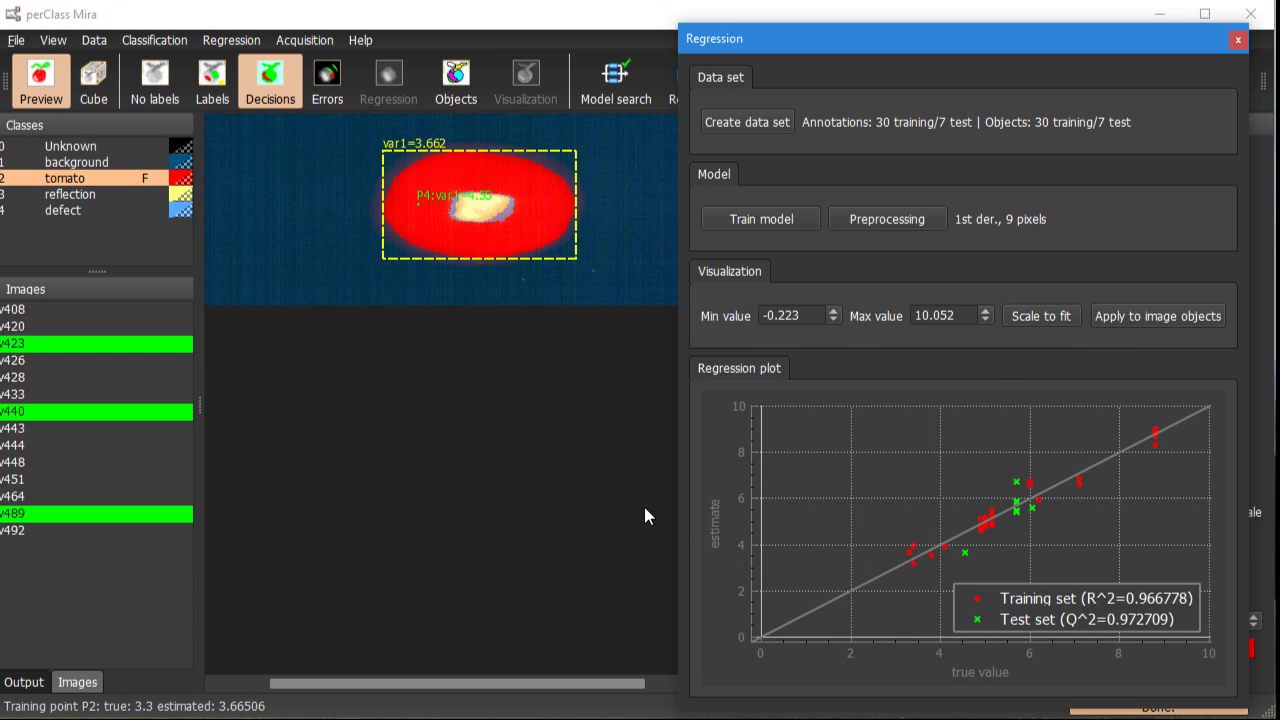
pyautogui.click(97, 409)
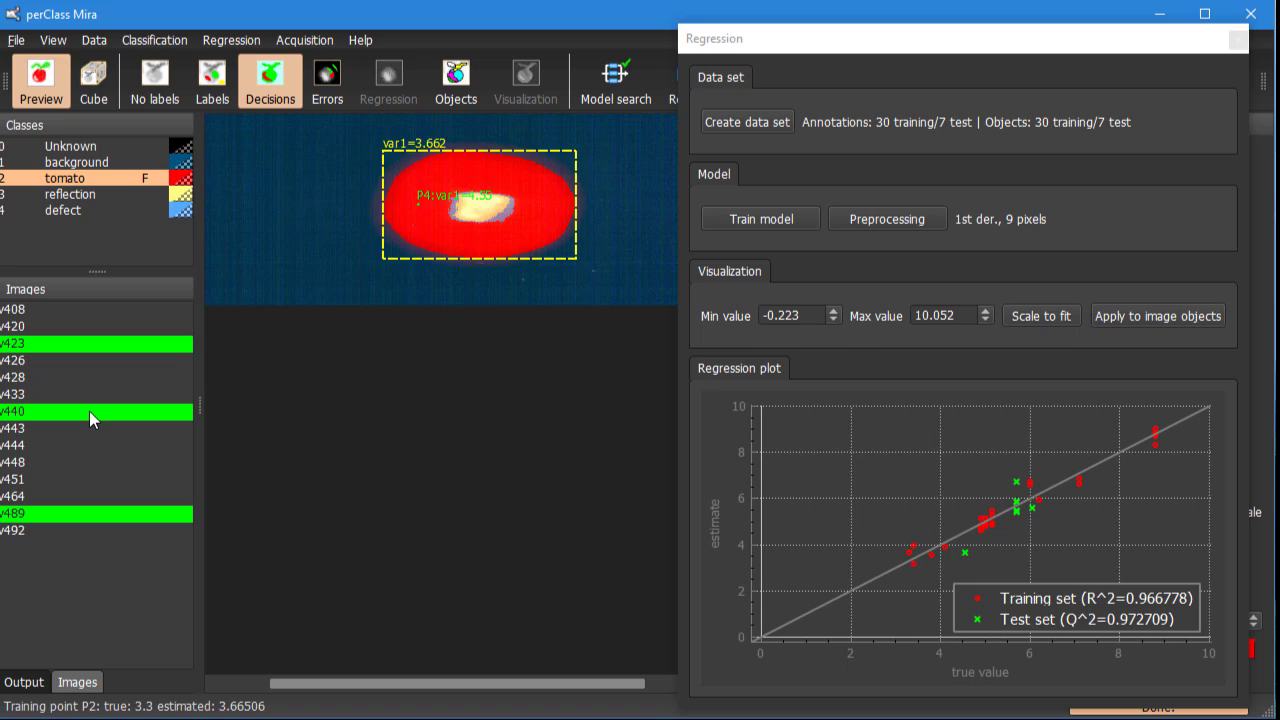
pyautogui.click(1109, 313)
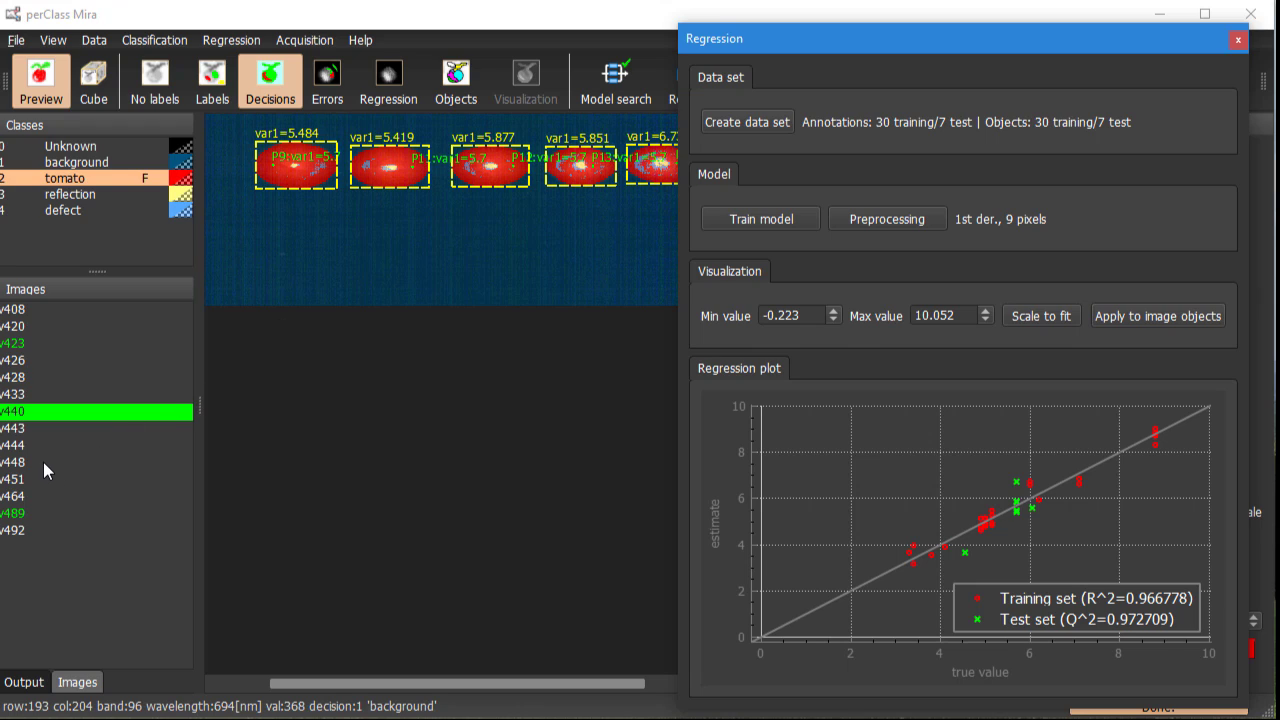
pyautogui.moveTo(42, 475); pyautogui.dragTo(48, 529)
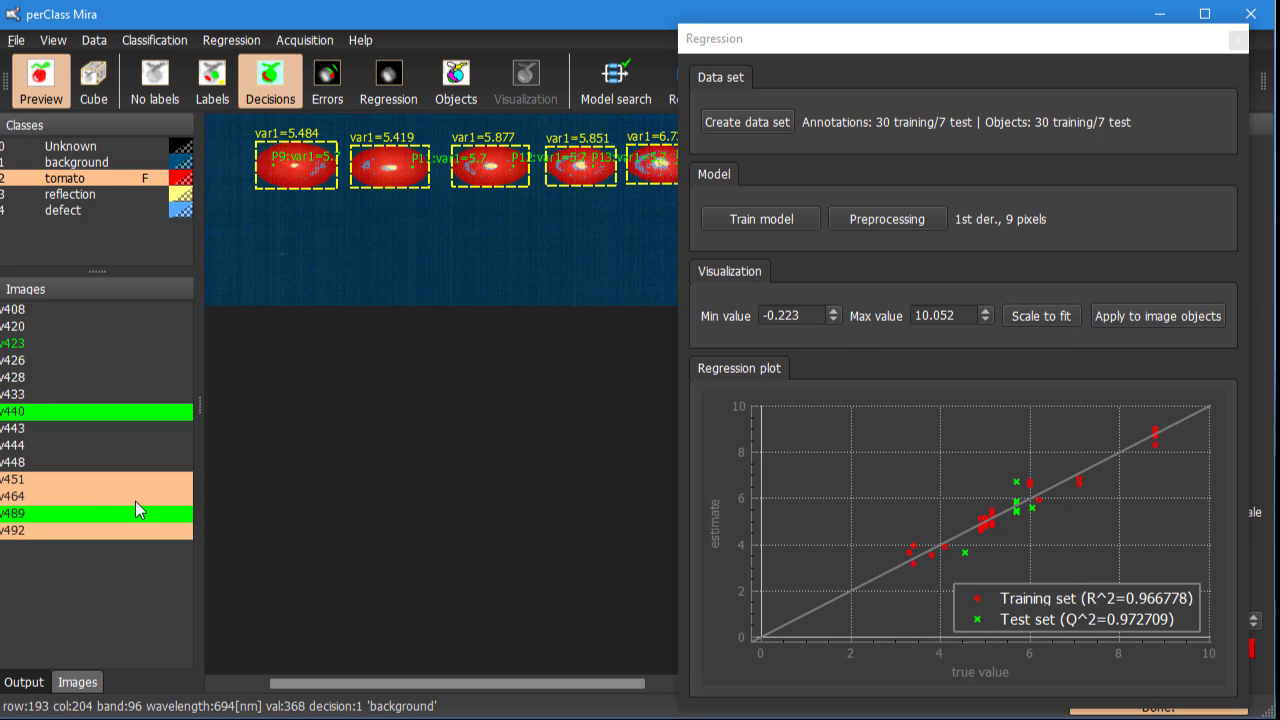
# Step: Export the regression results to an Excel file named 'results'
pyautogui.click(16, 40)
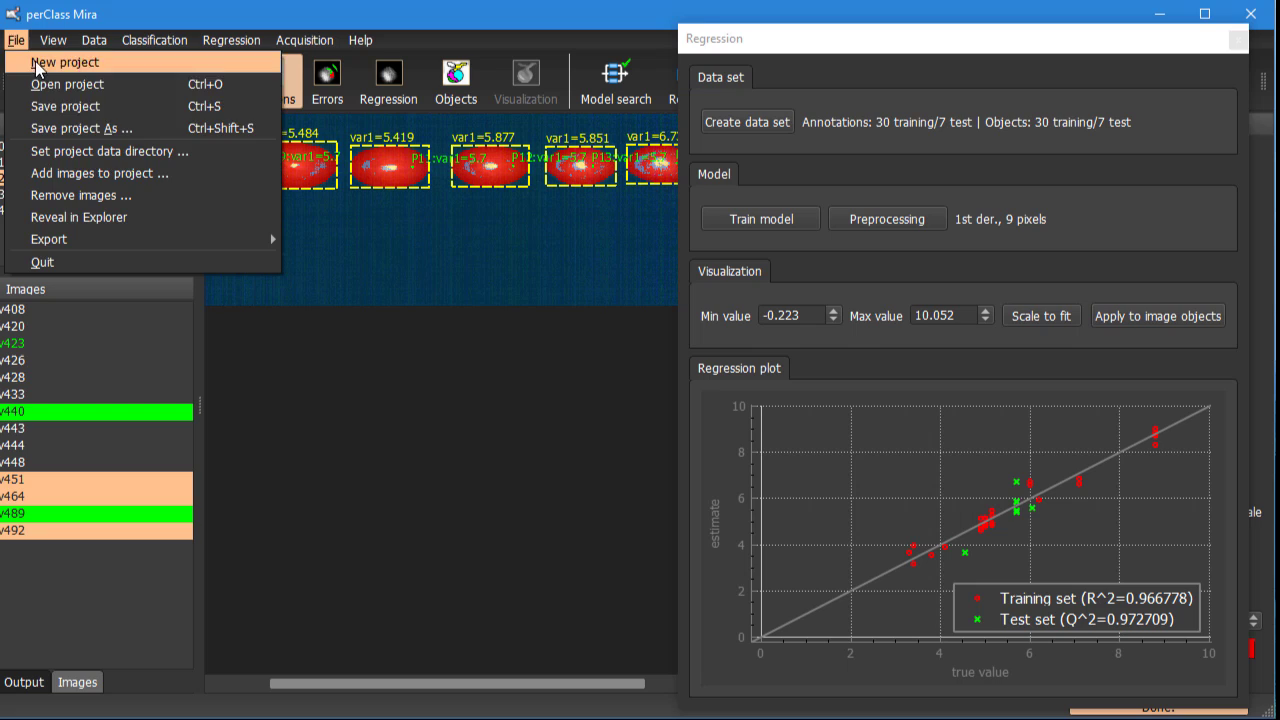
pyautogui.moveTo(191, 235)
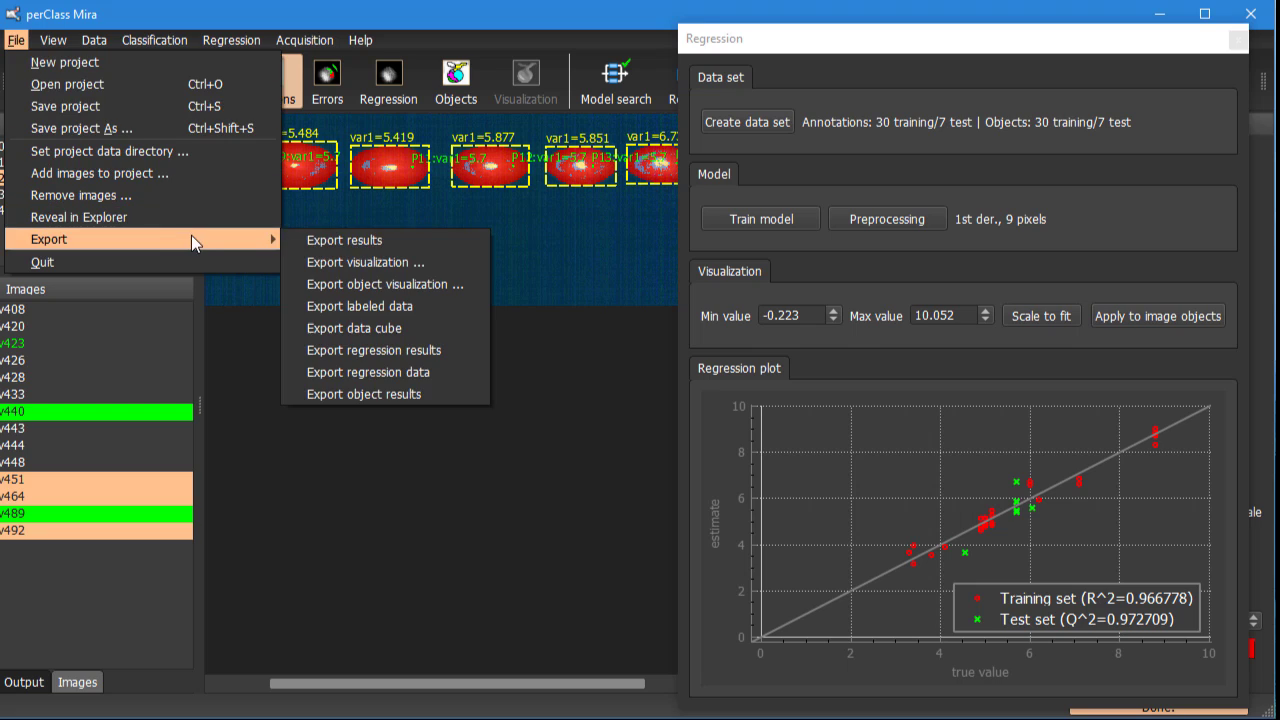
pyautogui.click(395, 355)
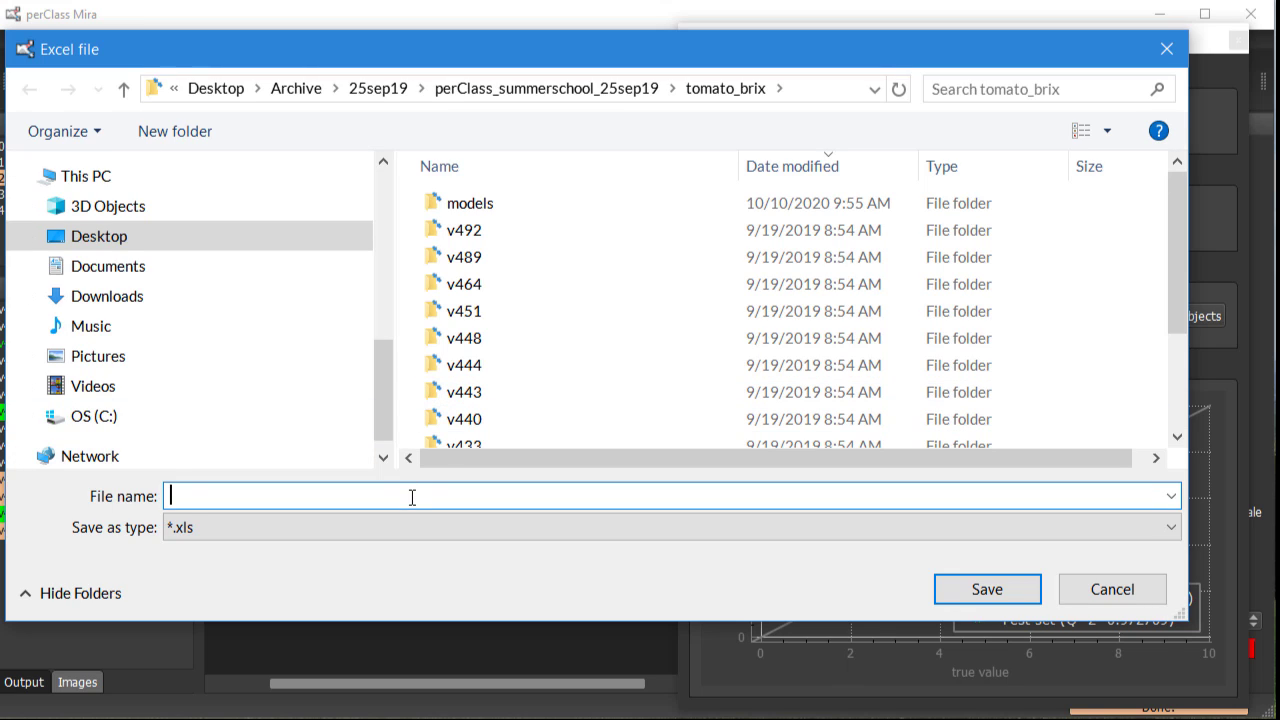
pyautogui.write('results')
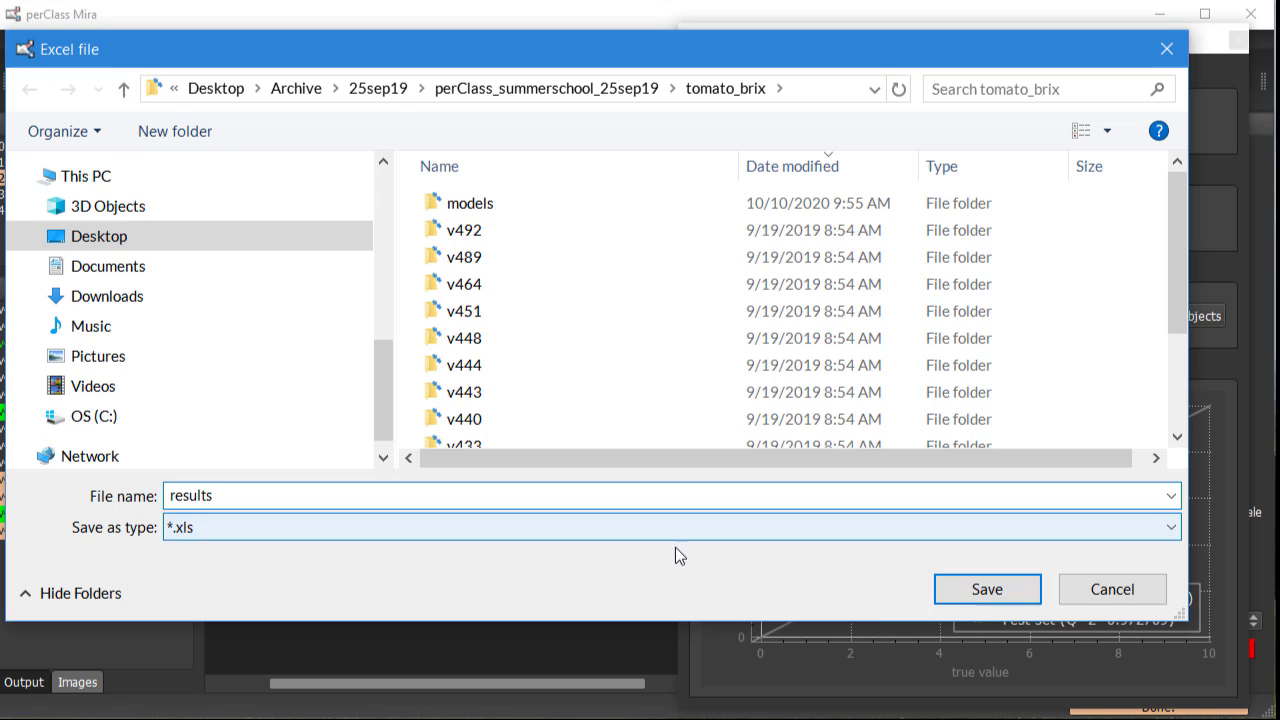
pyautogui.click(985, 590)
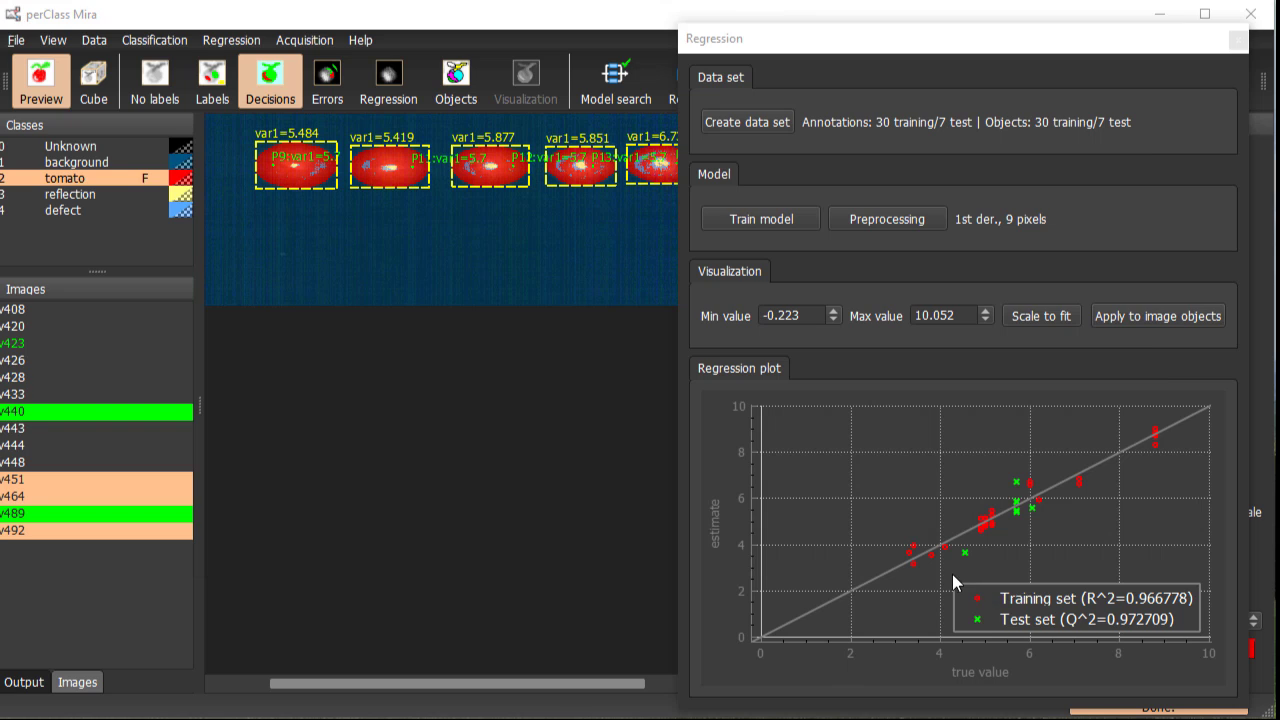
# Step: Inspect a training point's tomato image, then open results.xls from the tomato_brix folder
pyautogui.click(920, 505)
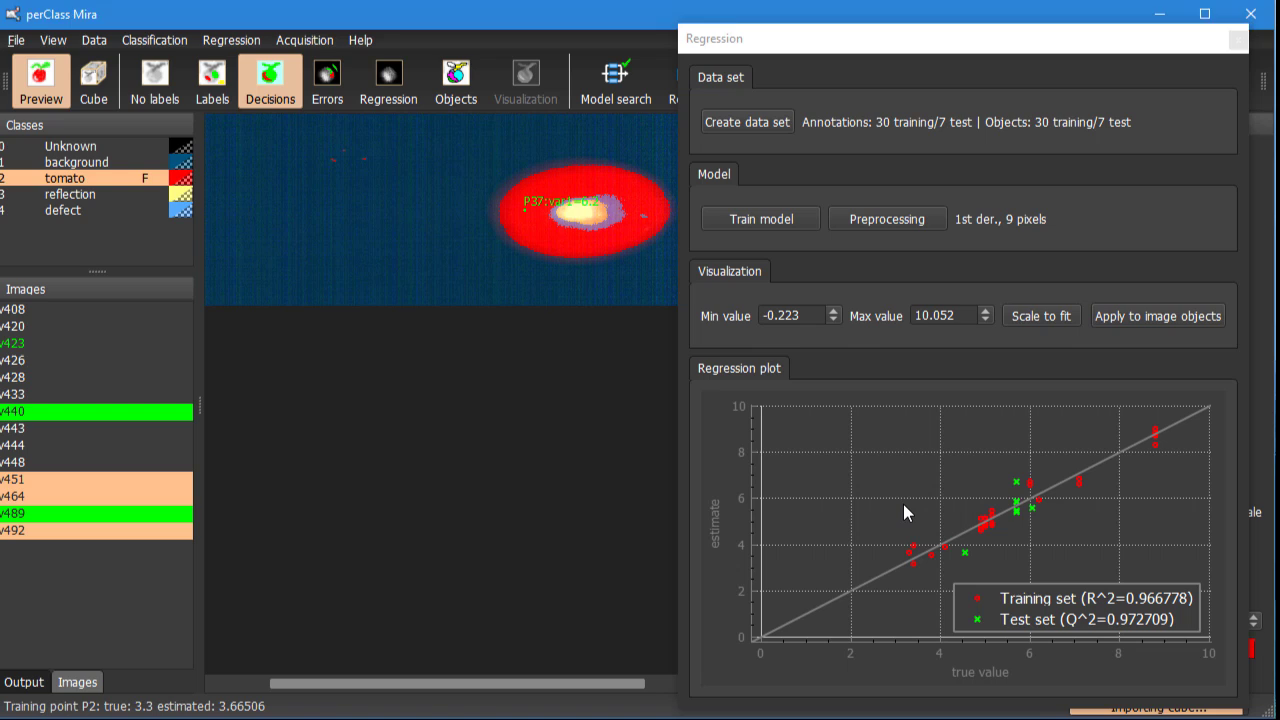
pyautogui.hotkey('alt', 'Tab')
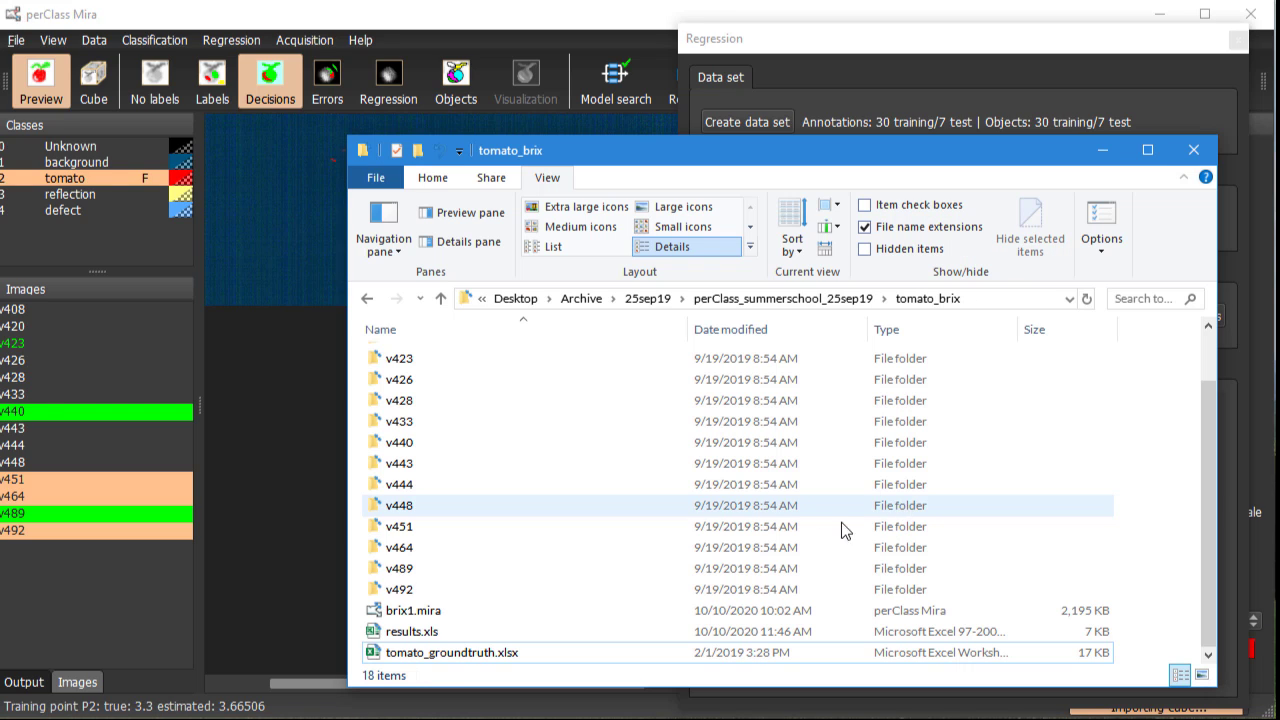
pyautogui.doubleClick(420, 634)
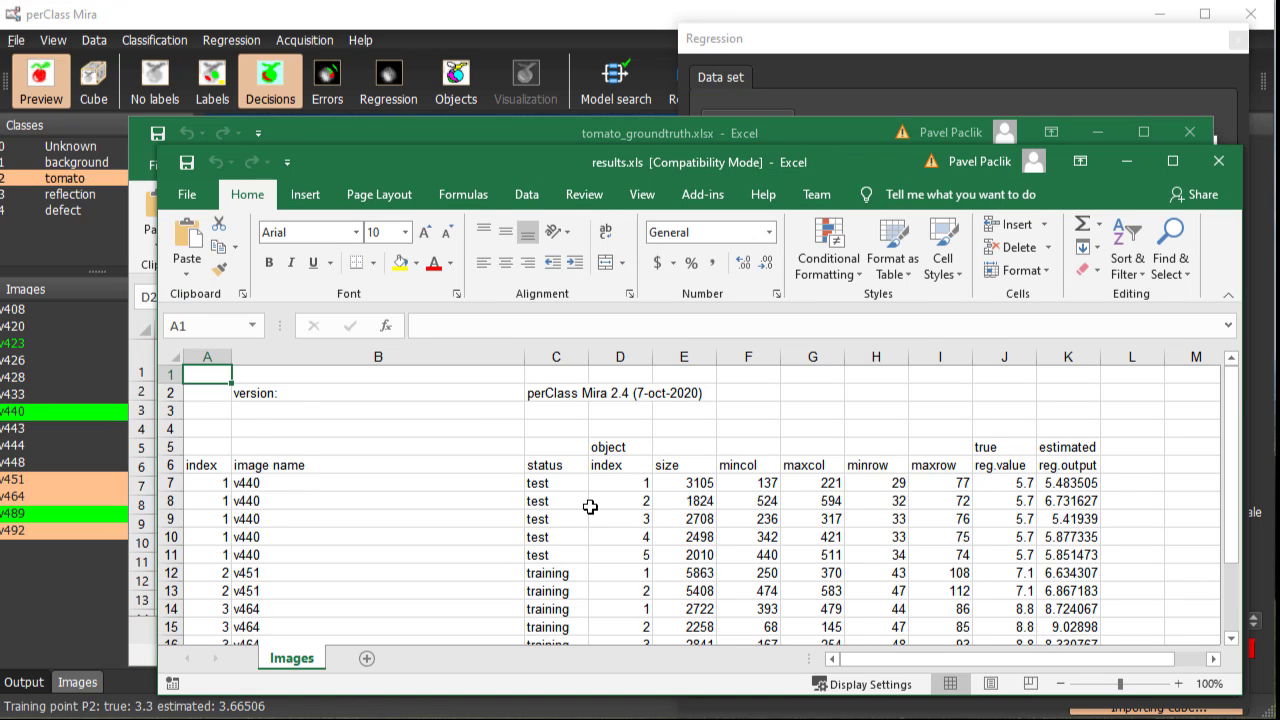
# Step: Scroll through results.xls to review each tomato's true and estimated brix
pyautogui.scroll(-1, 589, 506)
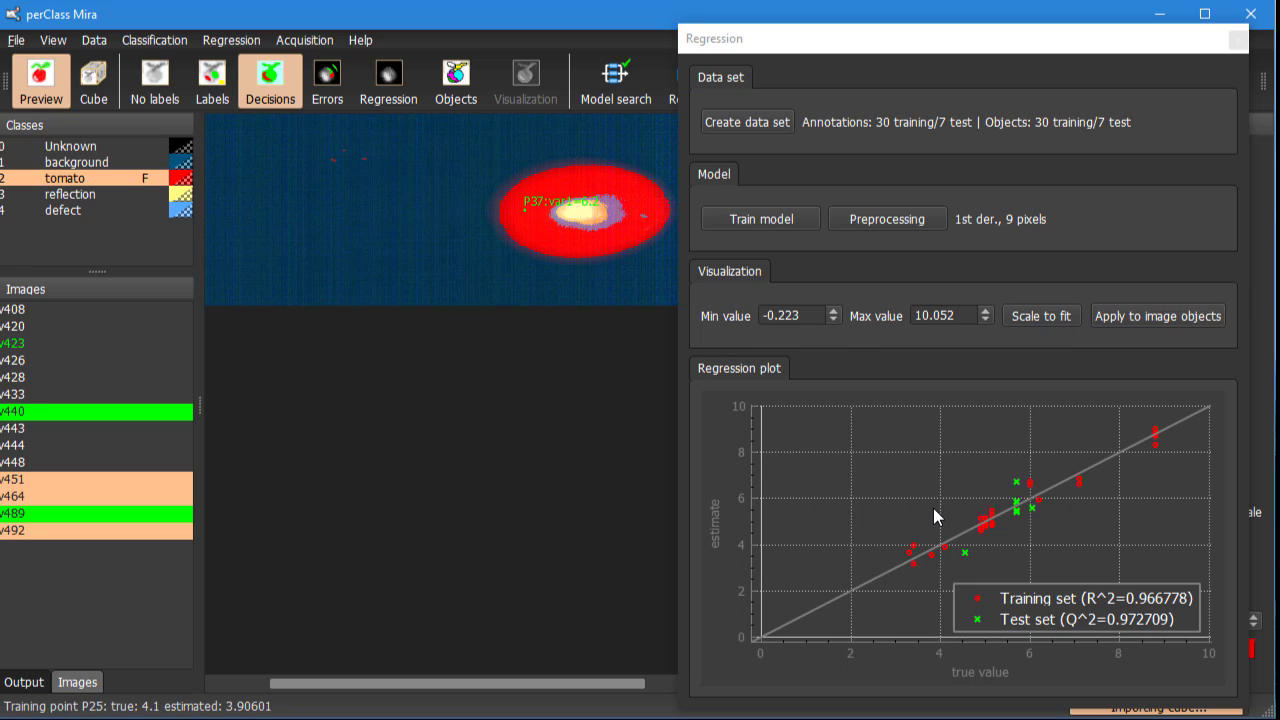
# Step: Label the current scan's tomato with its predicted brix of 5.947
pyautogui.click(1144, 316)
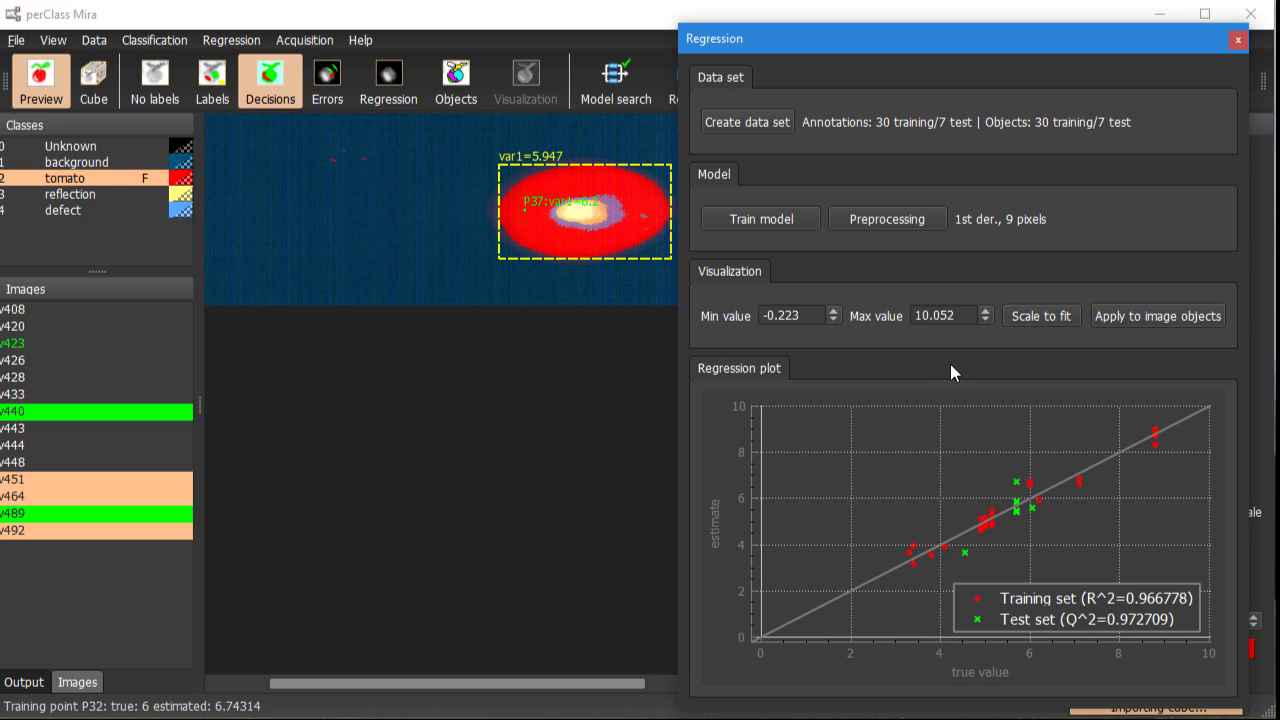